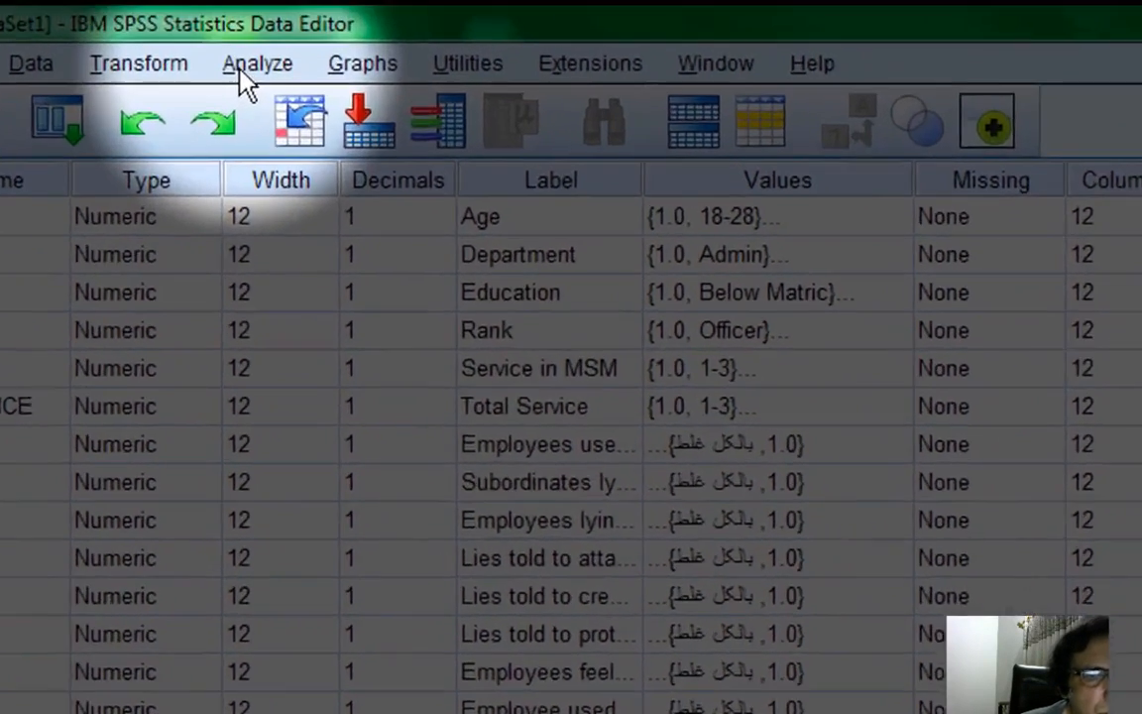
Launch IBM SPSS Amos from the SPSS Statistics data set and maximize the Amos window
click(285, 30)
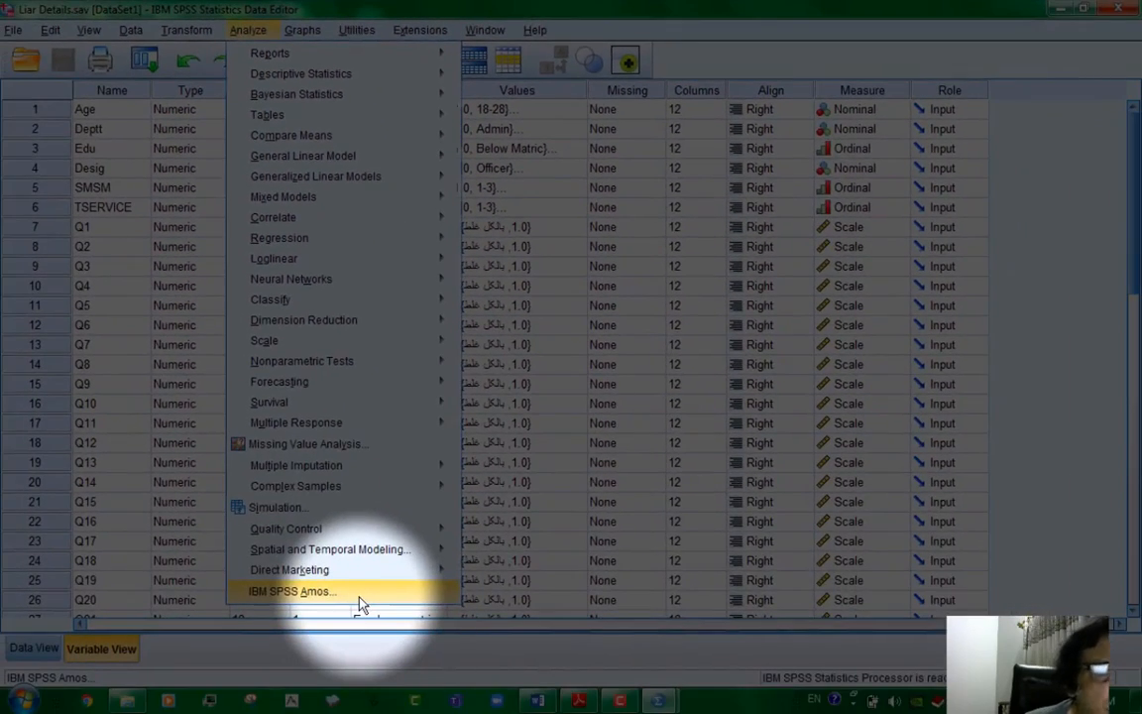
click(361, 603)
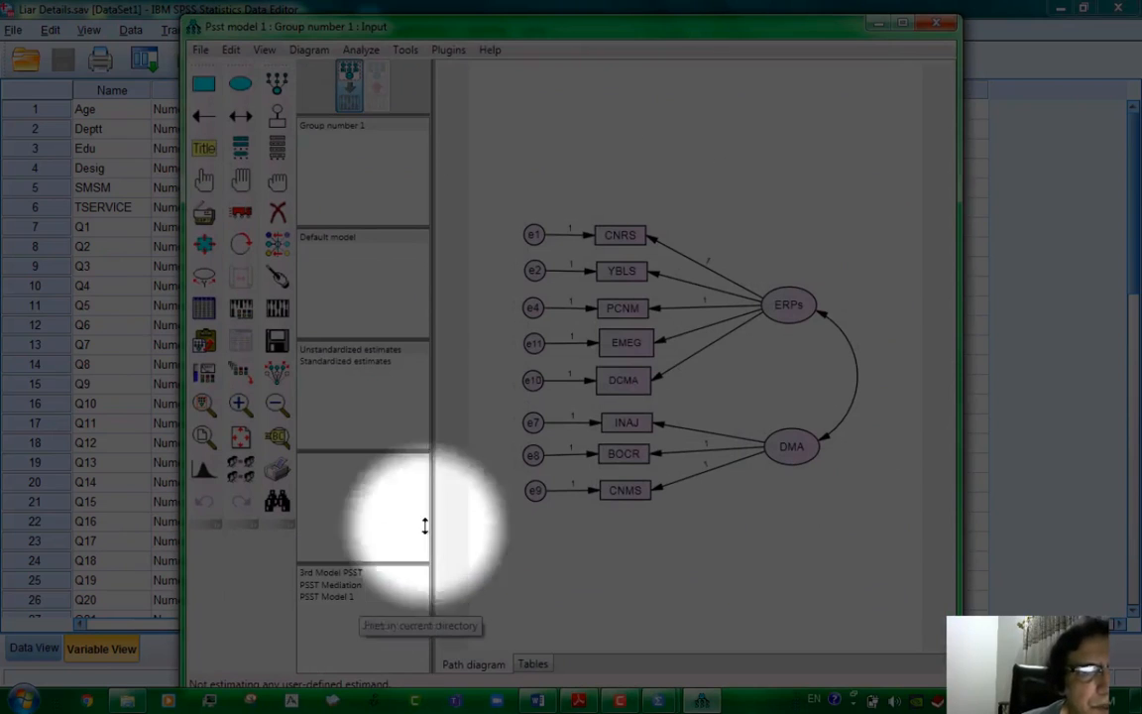
click(903, 25)
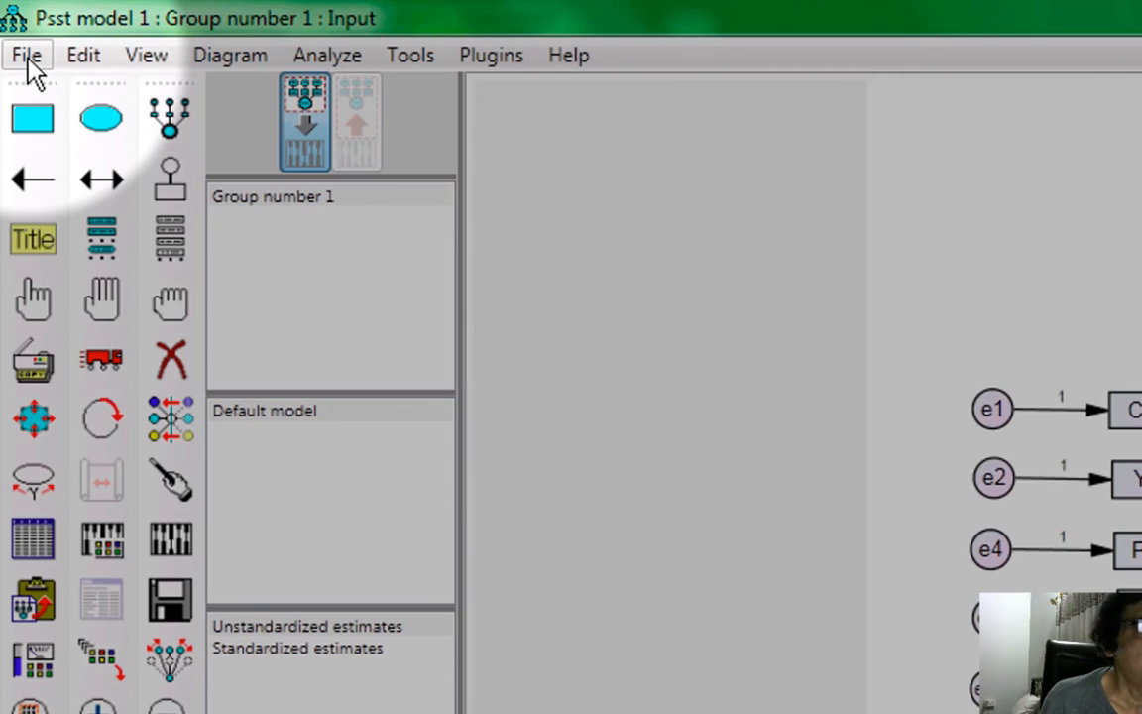
View the Save As Template dialog for the path diagram, cancel it, and look over the other file and editing commands
click(28, 59)
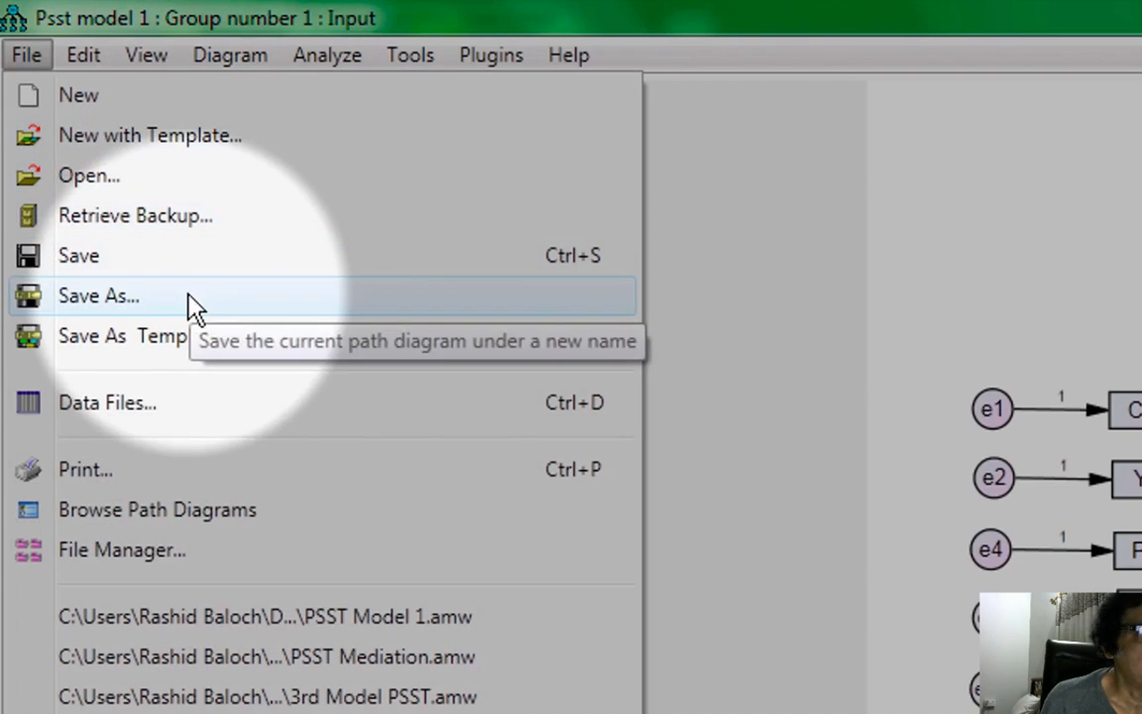
click(148, 336)
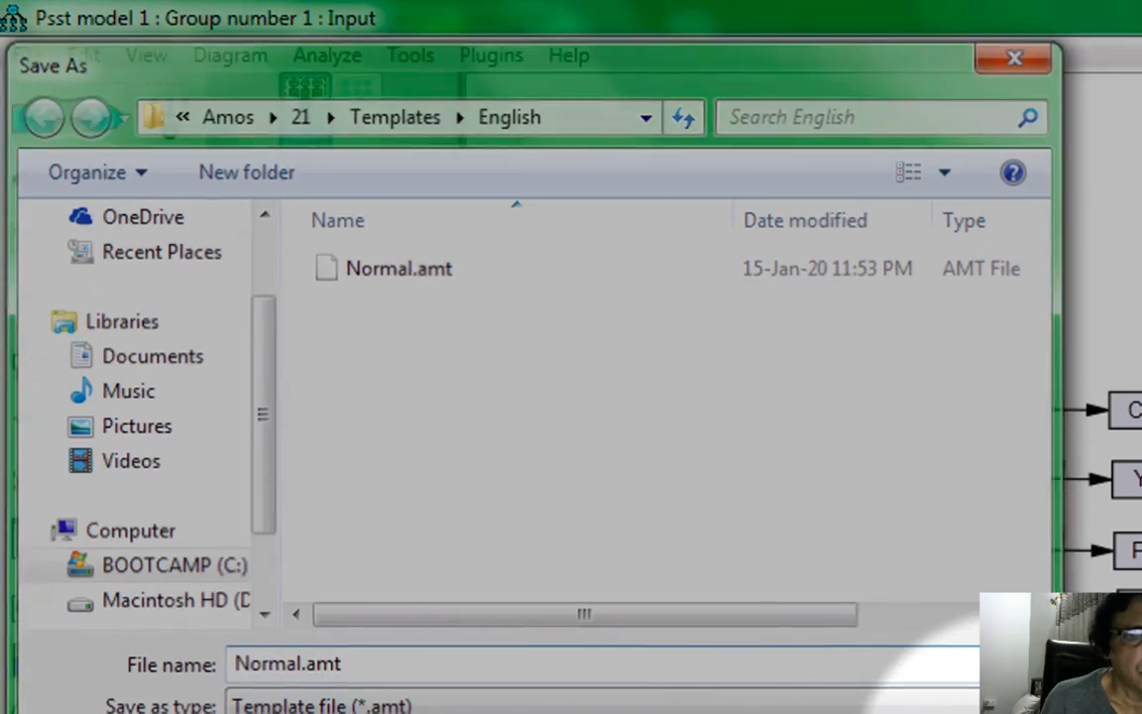
key(Escape)
click(30, 56)
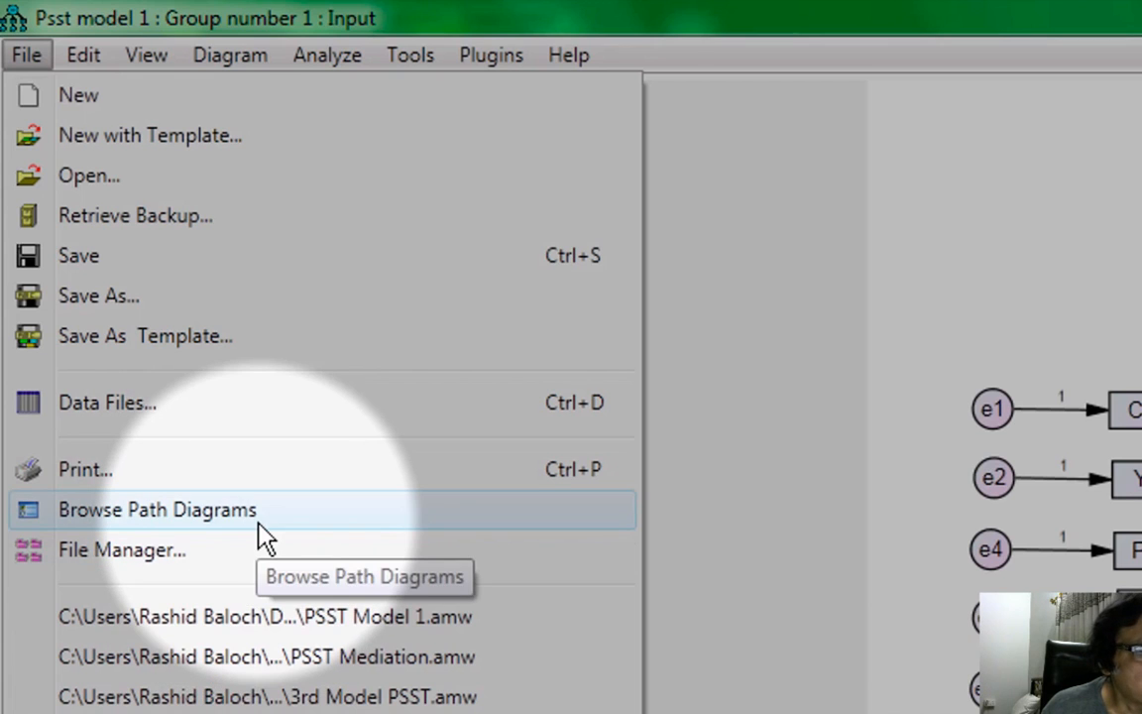
mouse_move(84, 45)
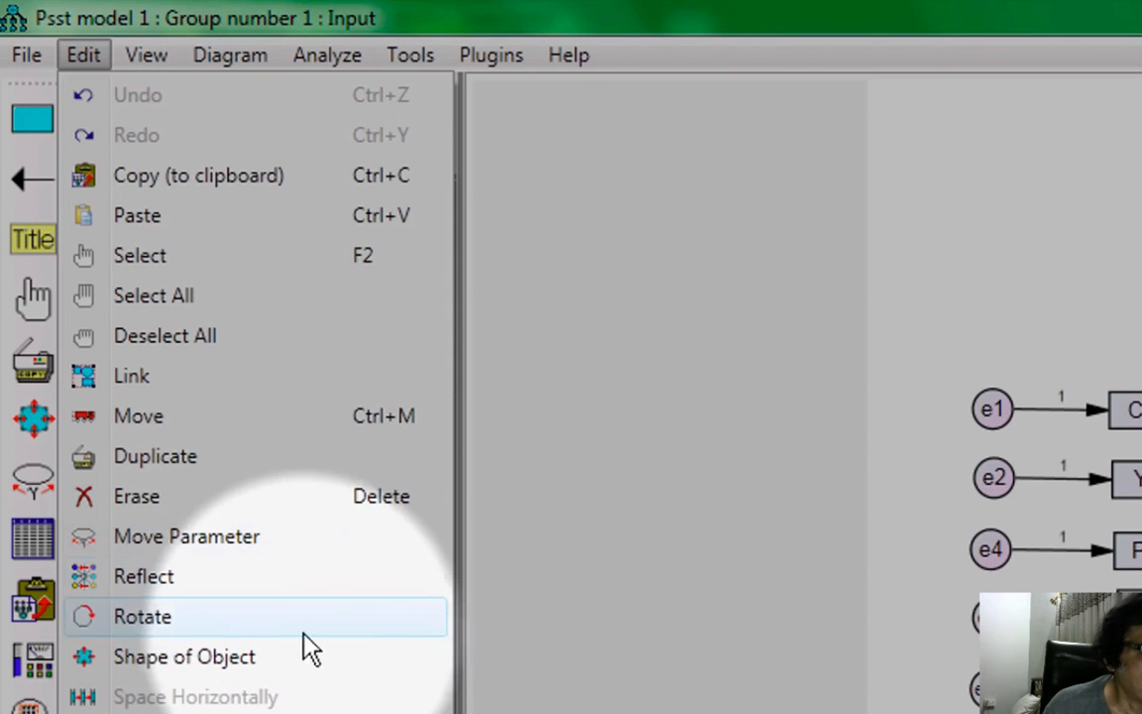
Review the Interface Properties for page layout, formats, colors, typefaces and pen width, and close them without changes
mouse_move(165, 59)
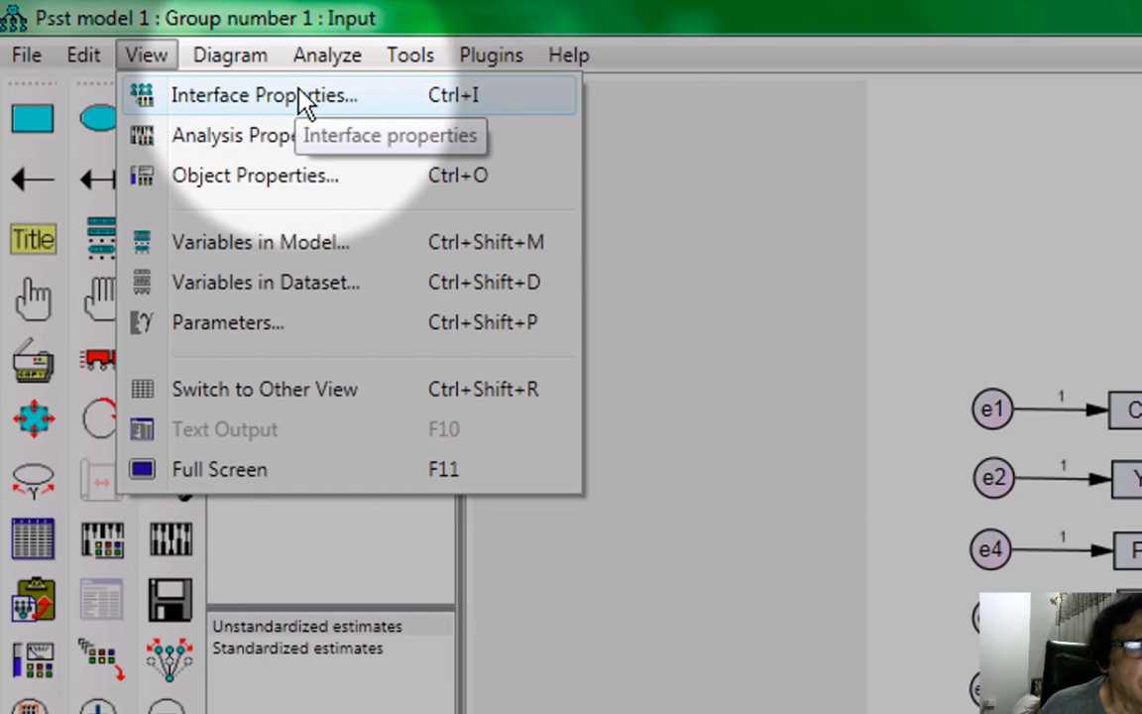
click(300, 91)
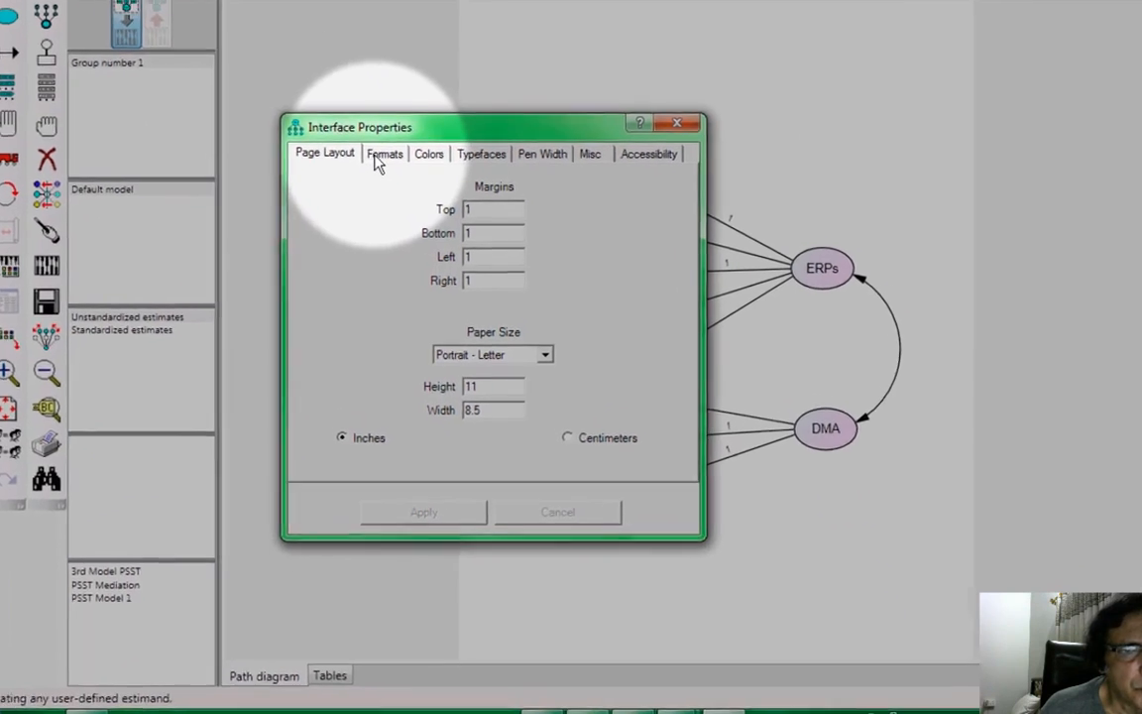
click(388, 170)
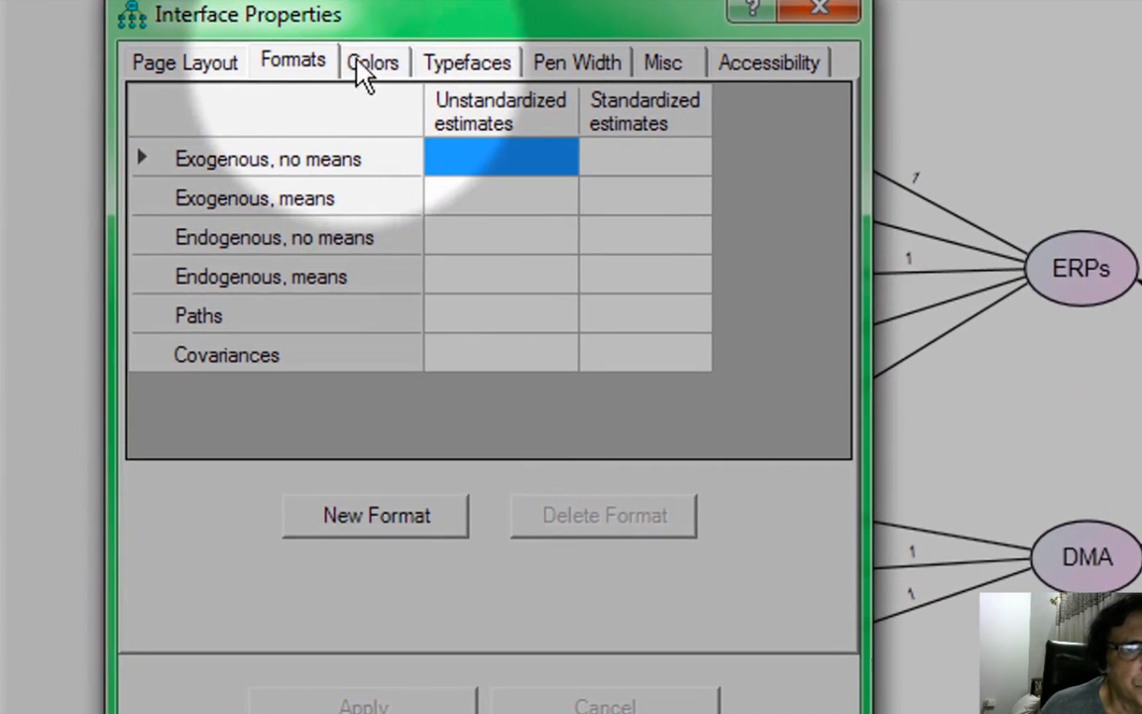
click(443, 164)
click(463, 65)
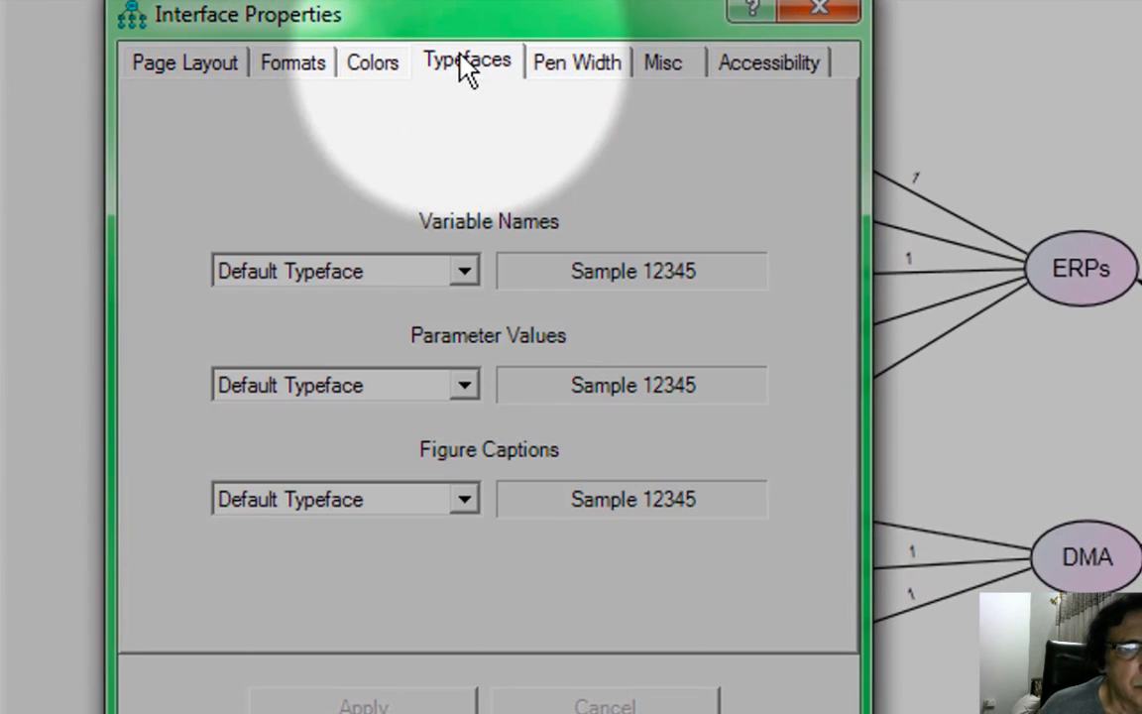
click(601, 75)
click(827, 10)
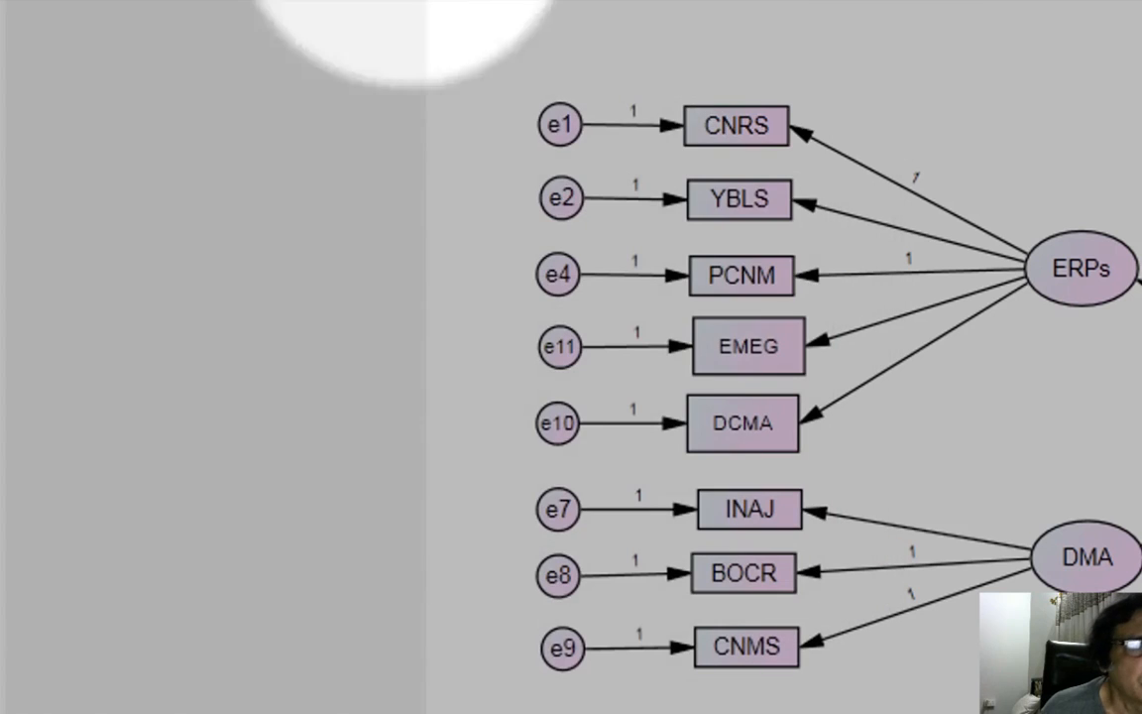
Review the Analysis Properties for estimation, numerical criteria, bias, output, bootstrap and permutations, and close them without changes
click(75, 32)
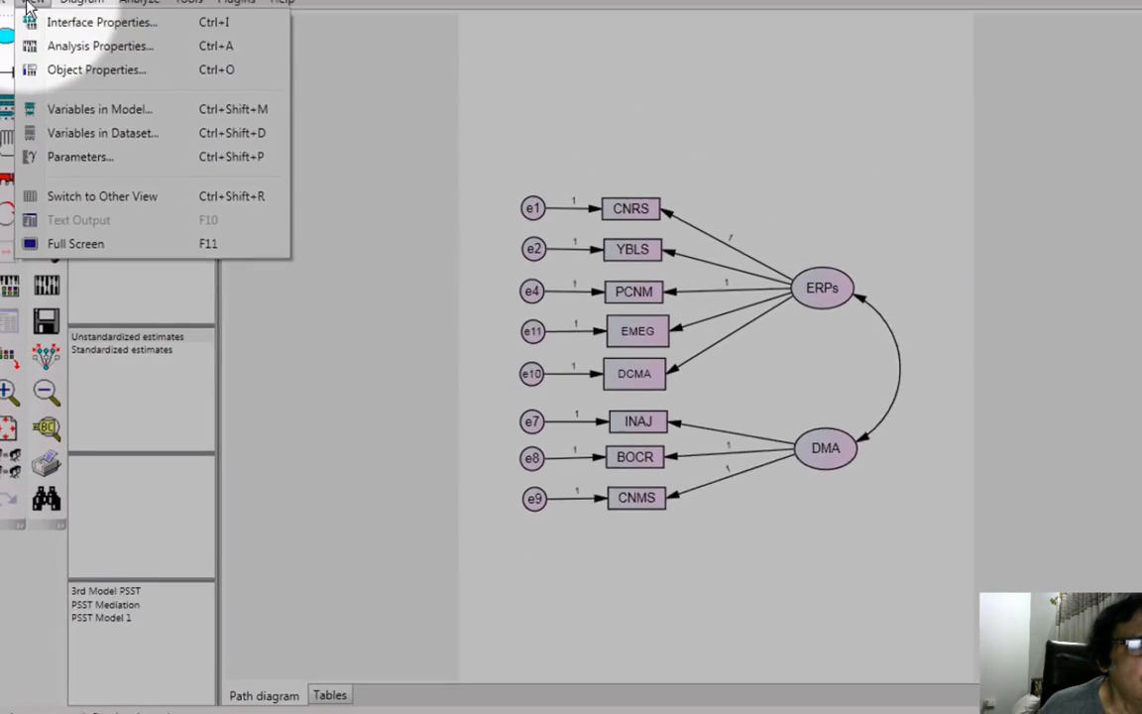
click(76, 32)
click(75, 32)
click(75, 33)
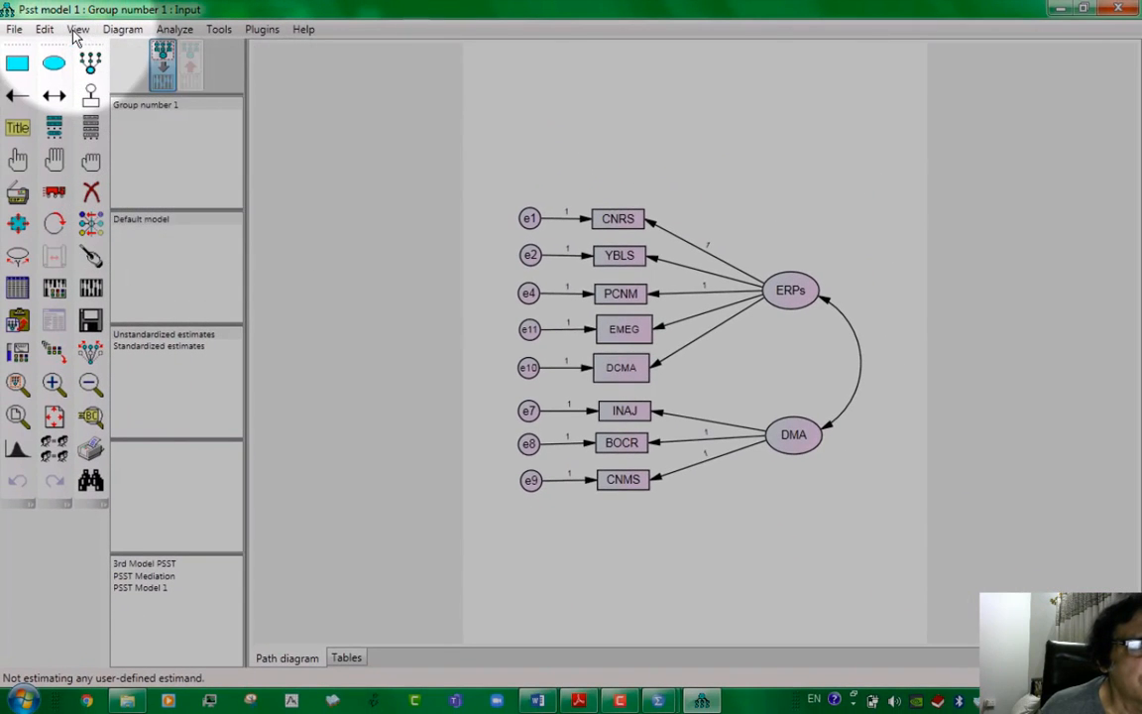
click(160, 65)
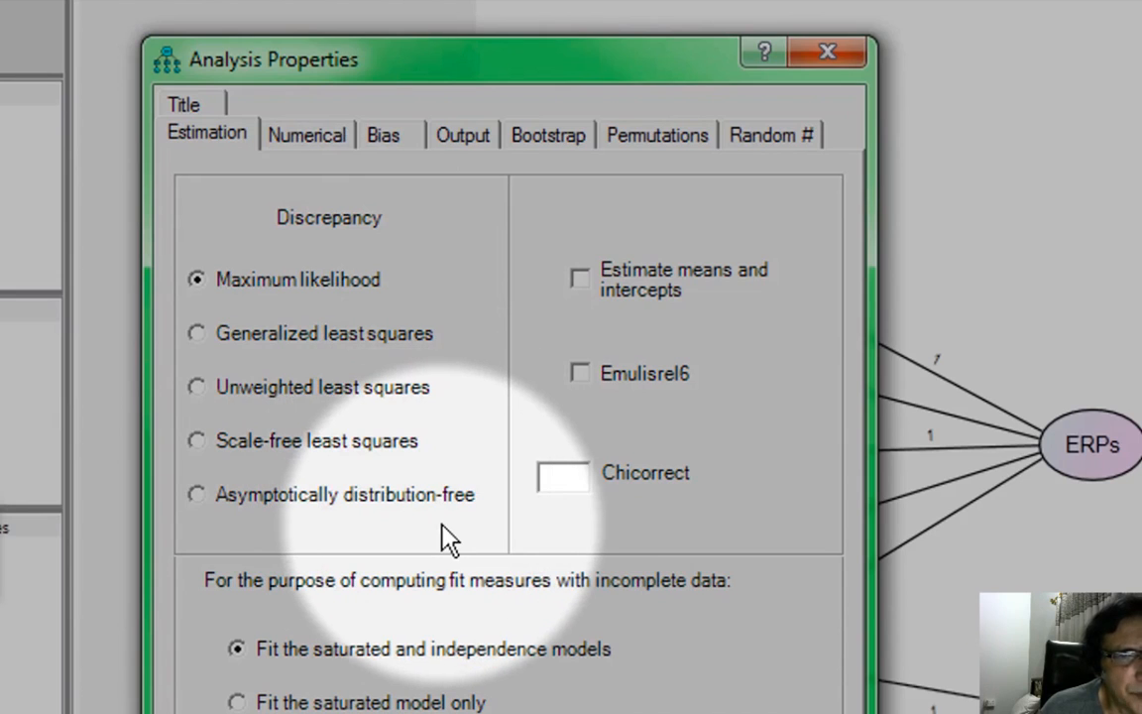
click(295, 138)
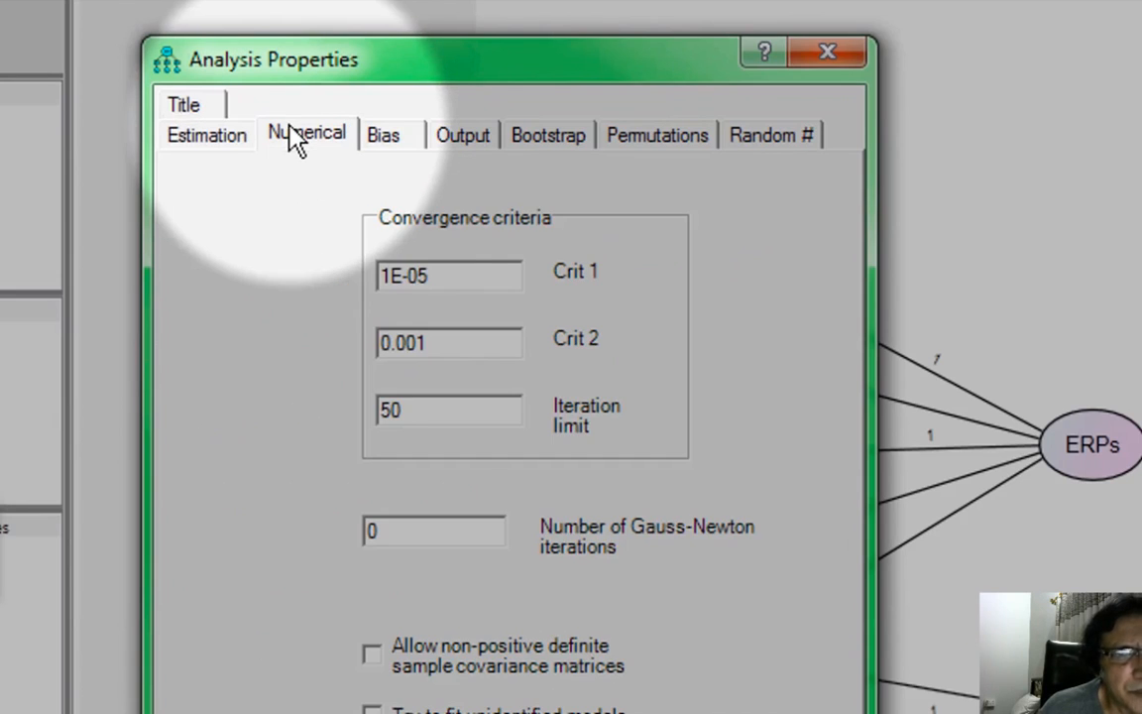
click(392, 141)
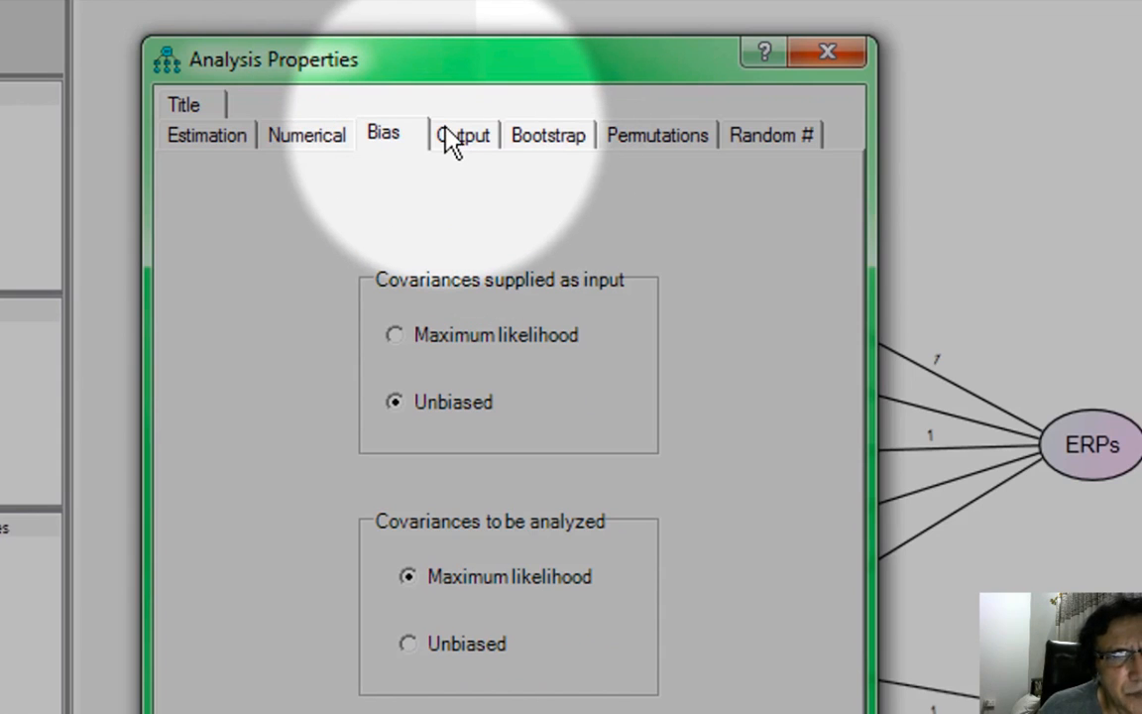
click(451, 139)
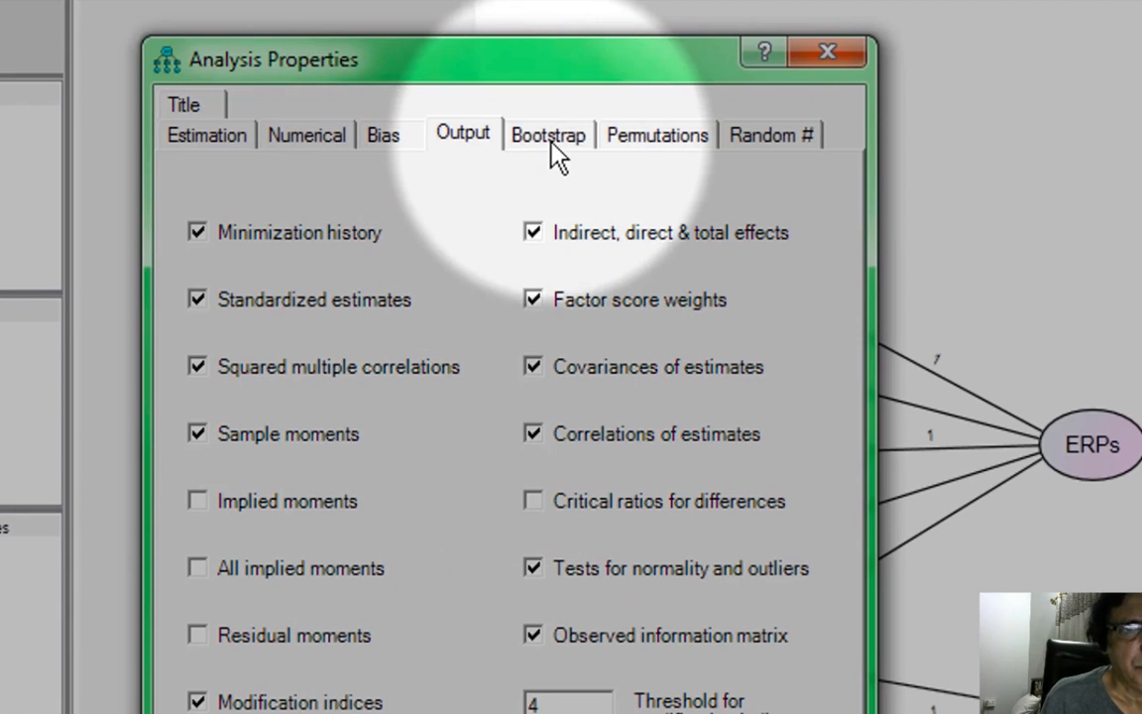
click(550, 145)
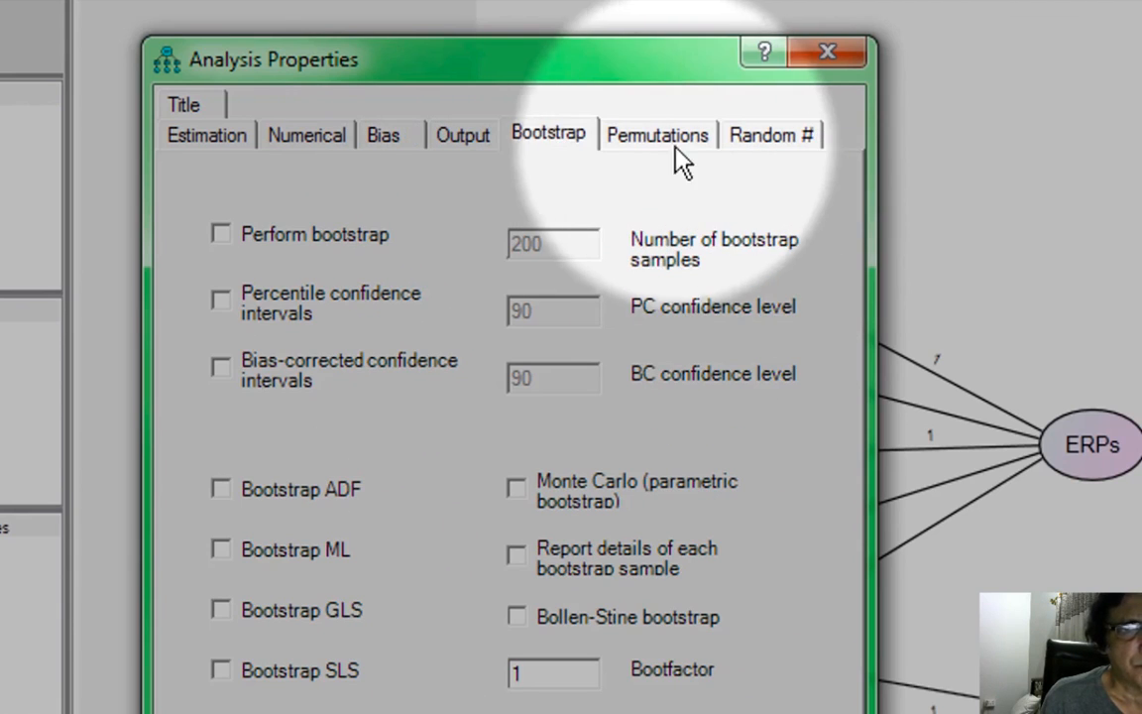
click(675, 140)
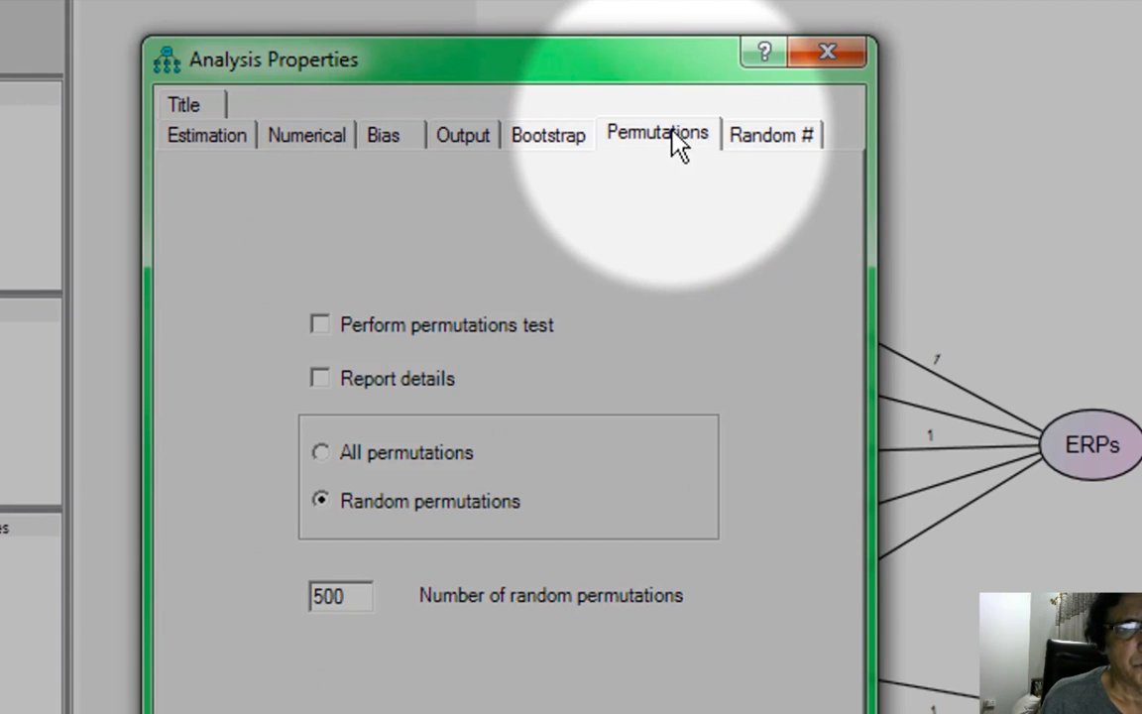
click(826, 54)
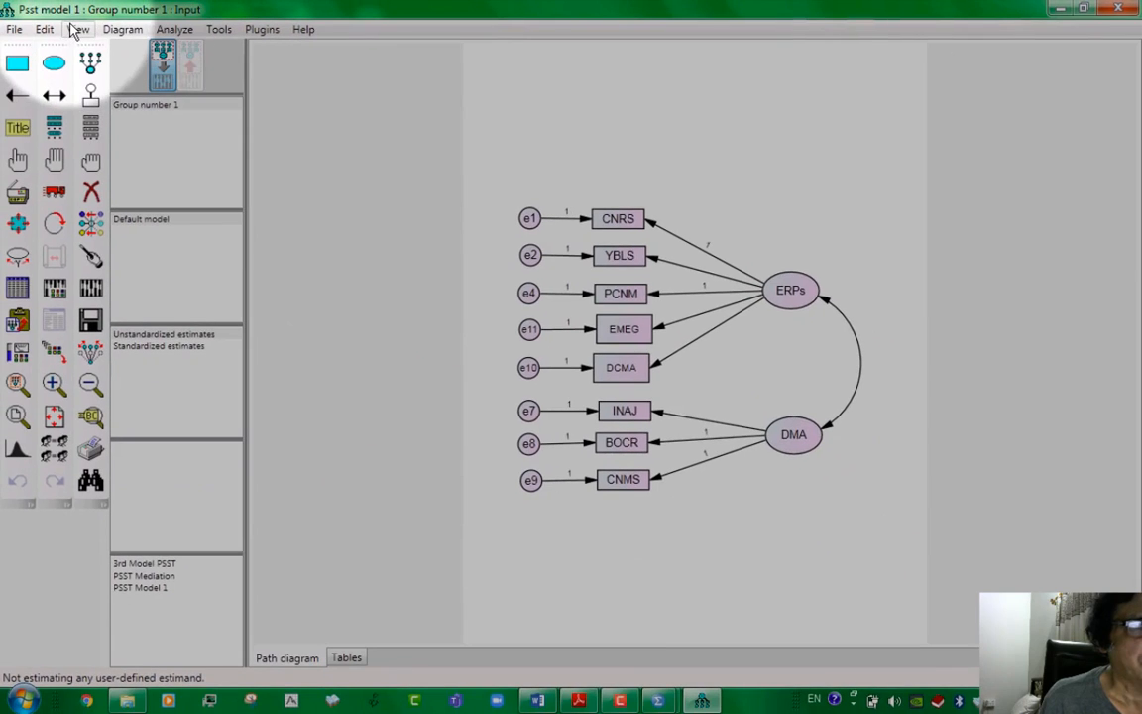
click(19, 15)
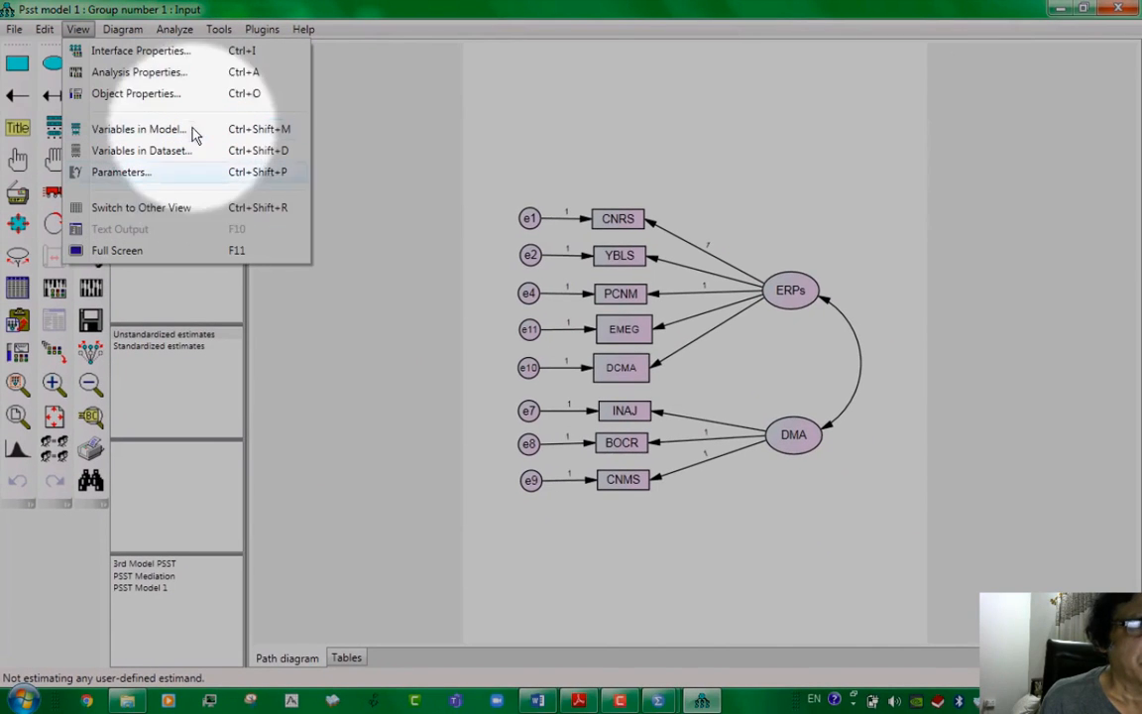
click(201, 170)
click(175, 29)
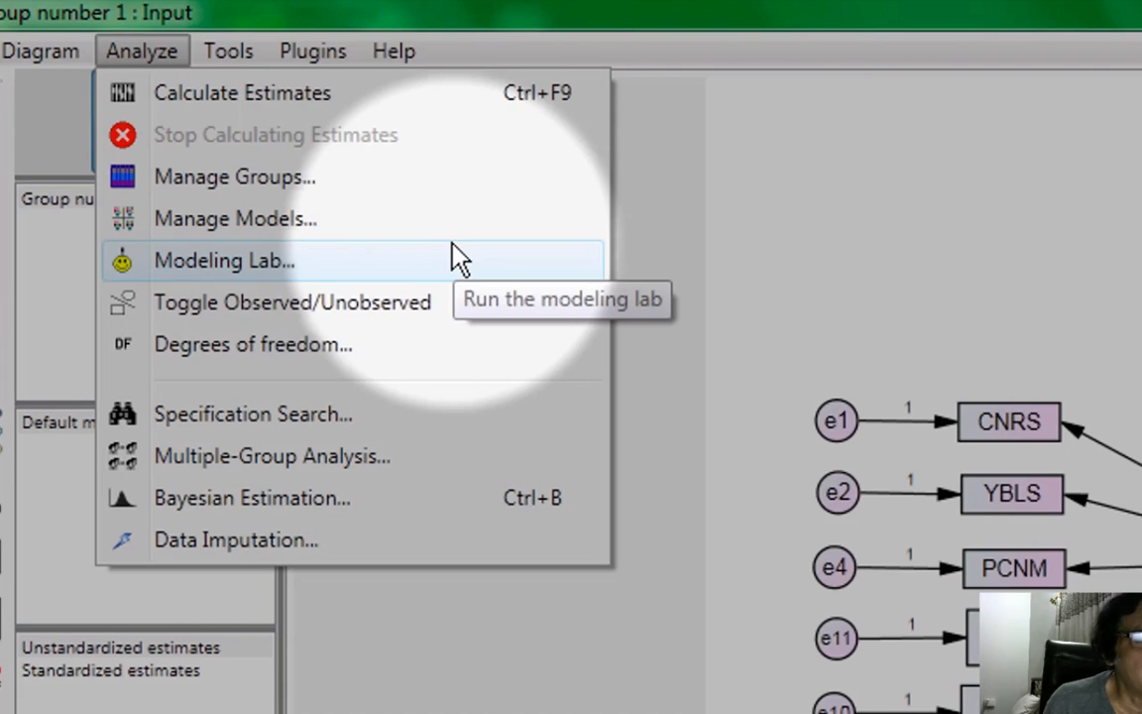
click(229, 52)
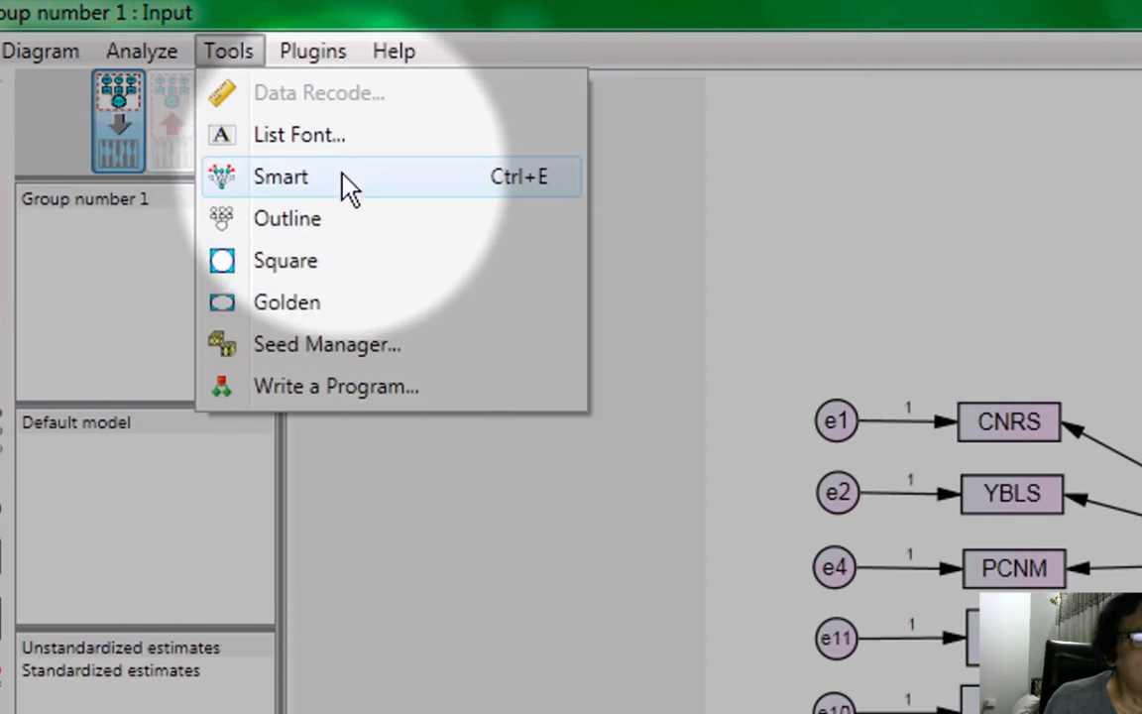
mouse_move(300, 45)
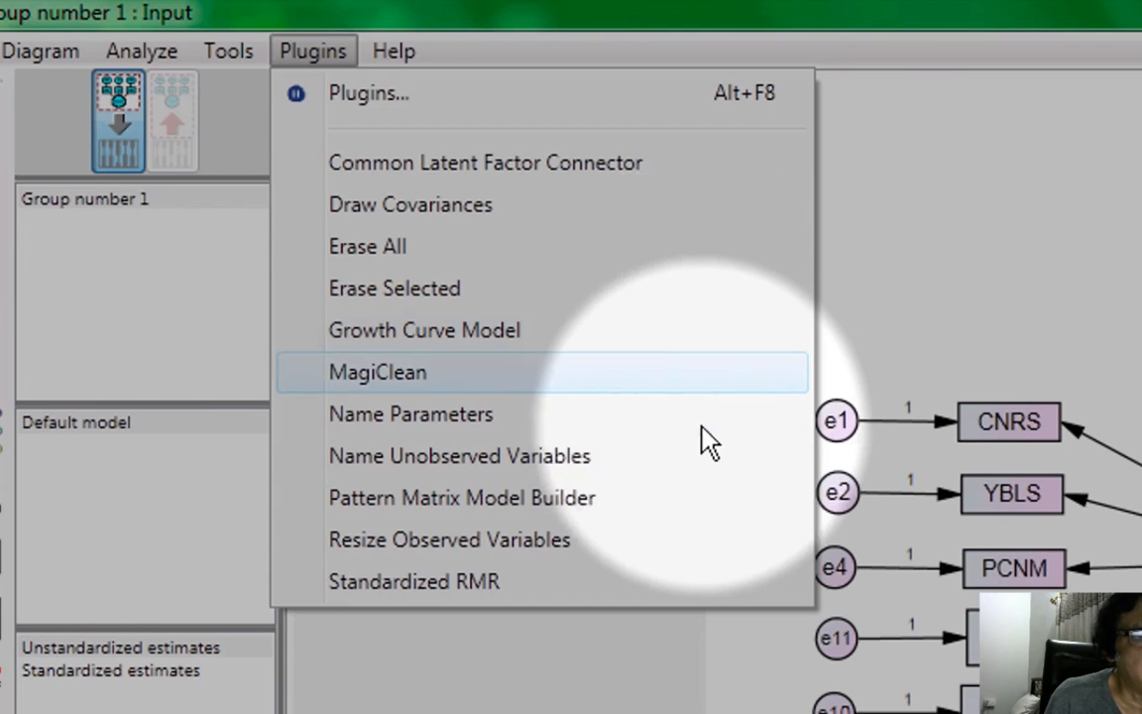
click(699, 425)
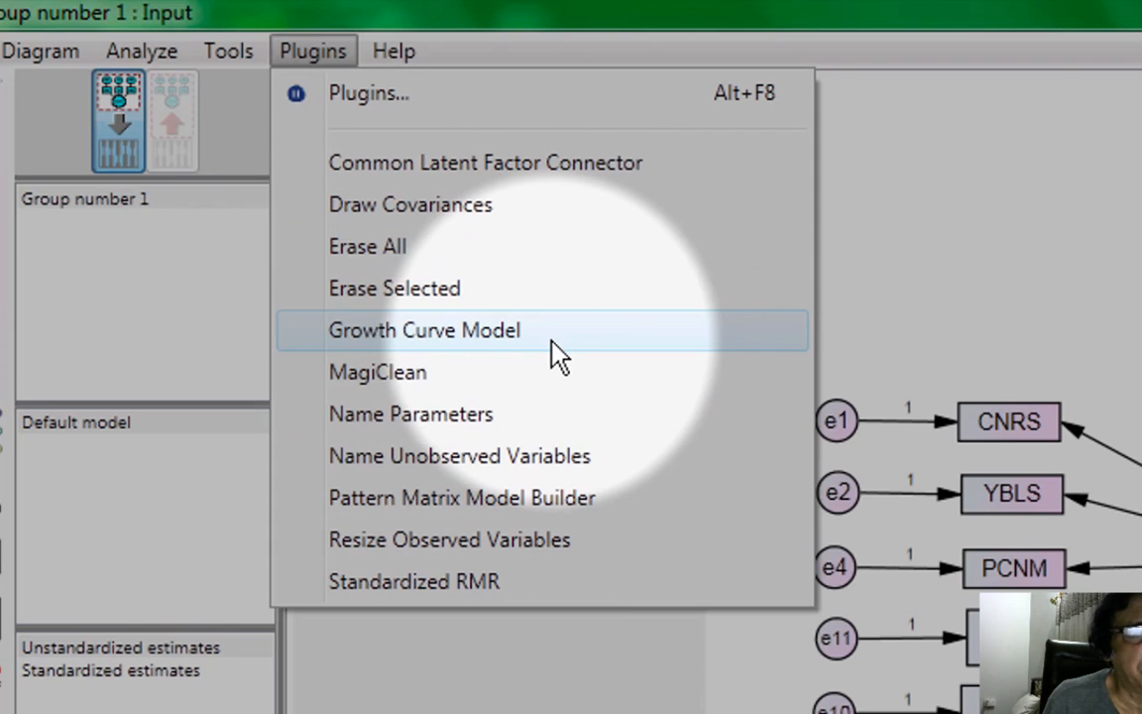
mouse_move(403, 50)
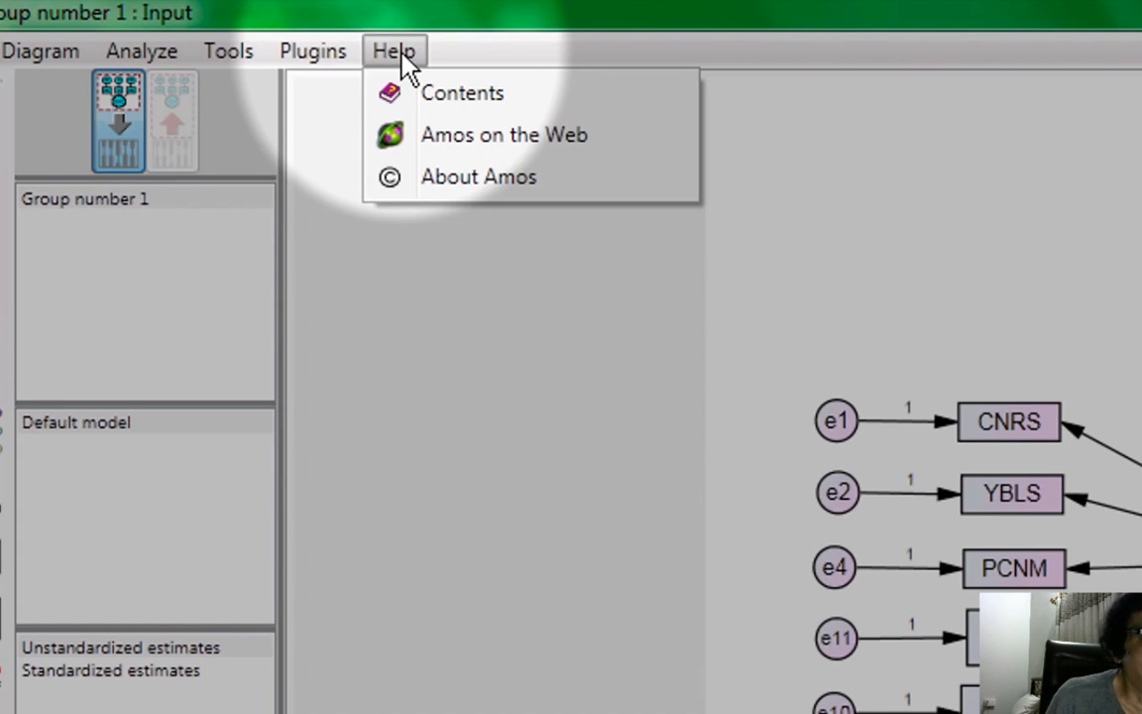
click(637, 504)
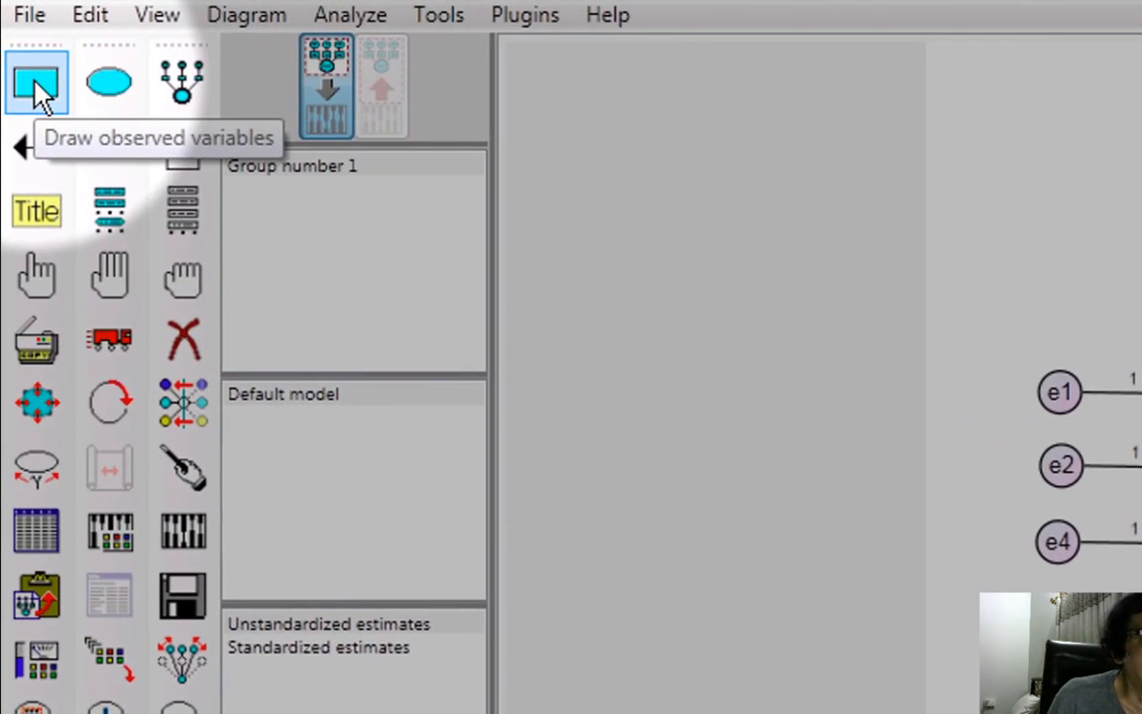
Draw two unnamed observed-variable rectangles in the empty area above the model, the second just above ERPs and lower than the first
click(40, 94)
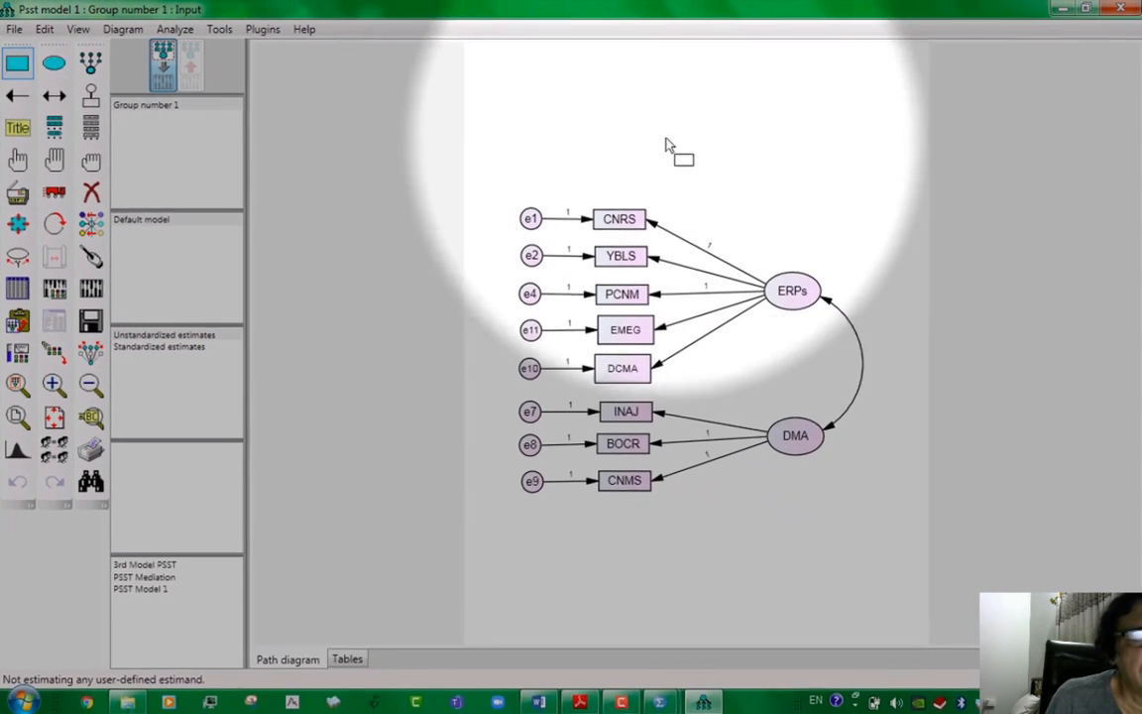
drag(755, 155, 656, 97)
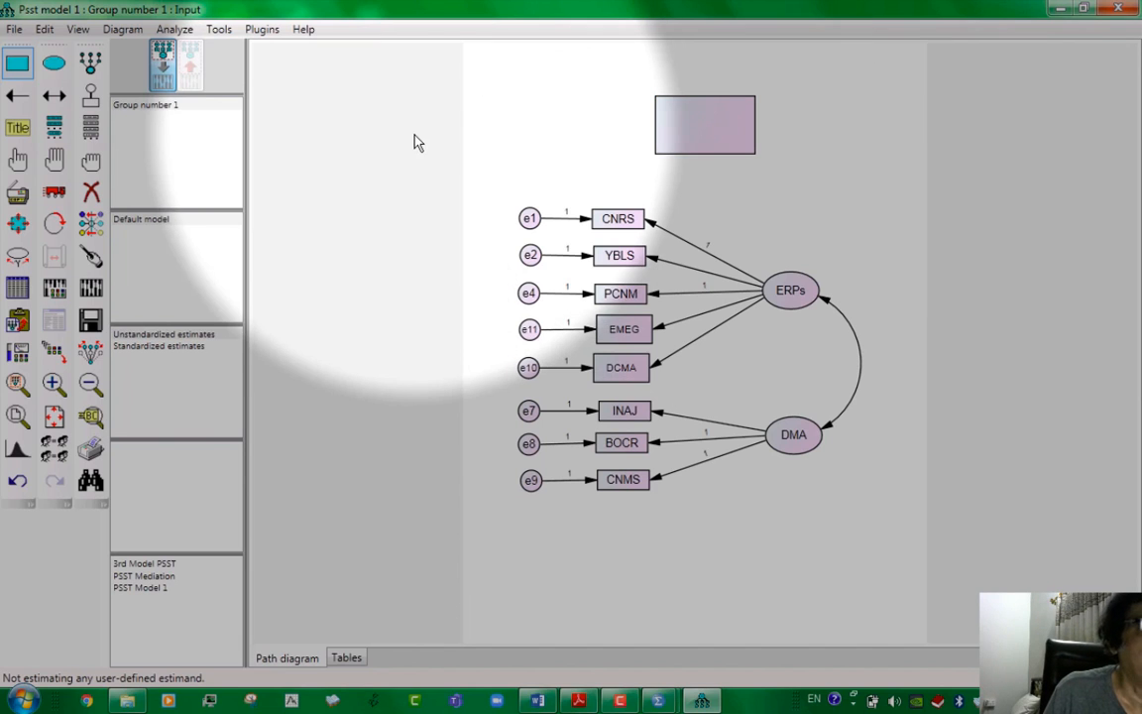
click(53, 65)
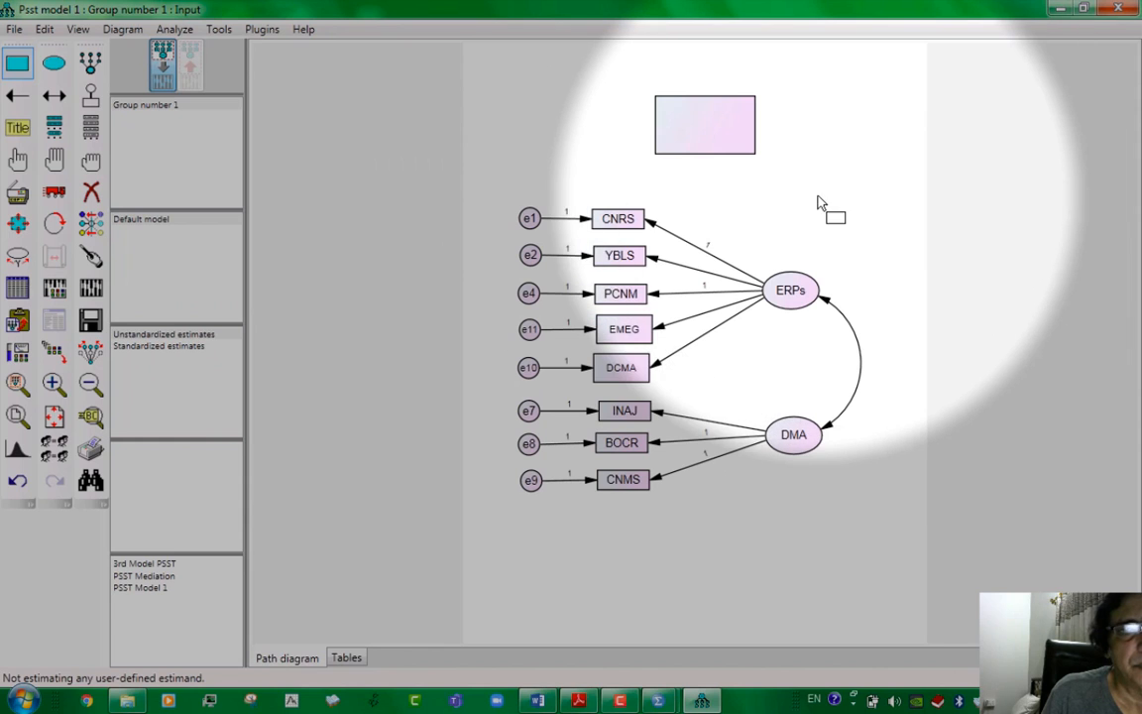
drag(766, 167, 867, 223)
Draw two small unnamed unobserved-variable circles side by side above CNRS, beside the upper blank rectangle
click(54, 63)
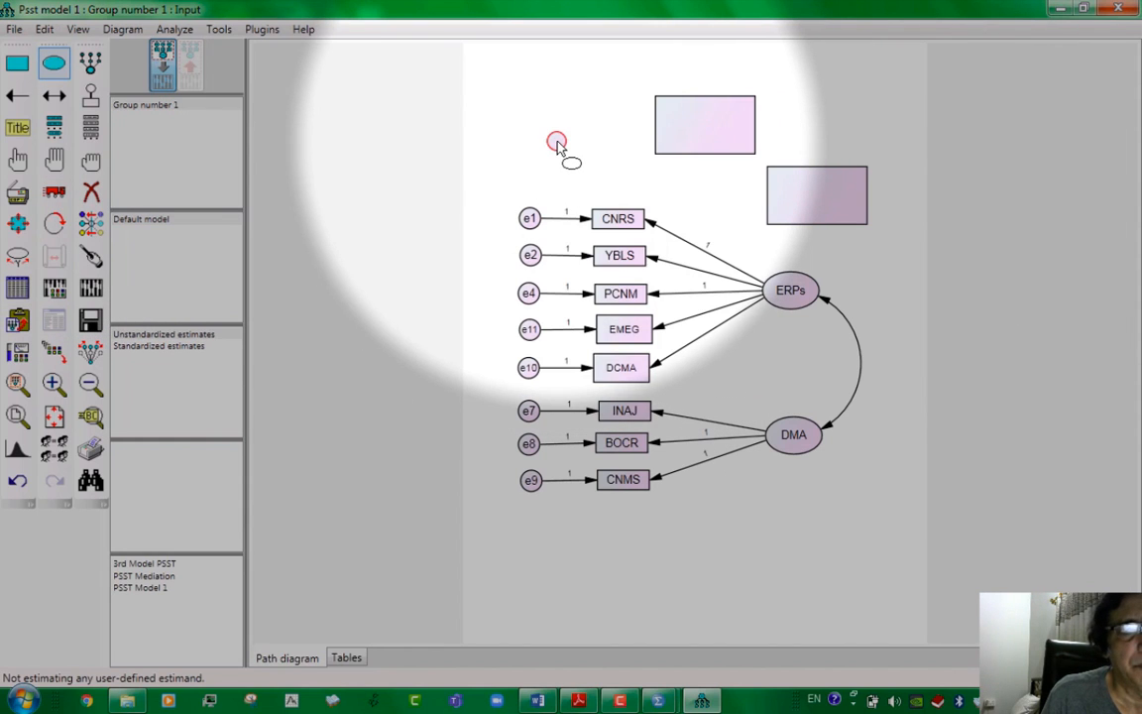
click(556, 141)
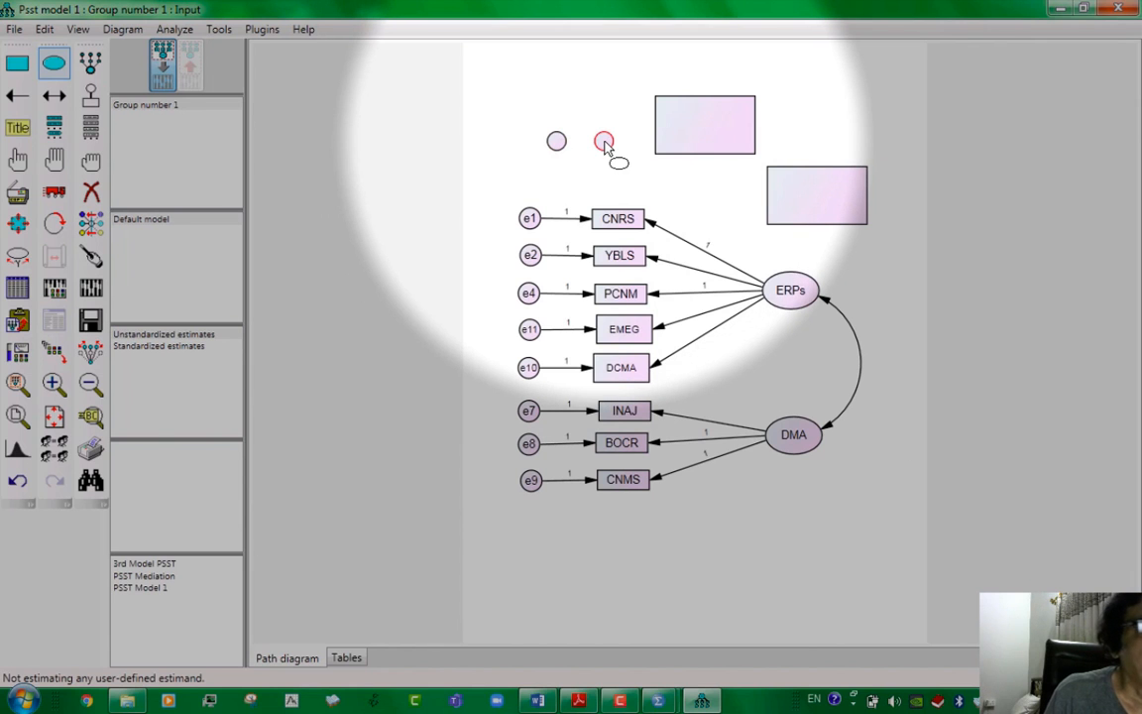
drag(607, 143, 609, 146)
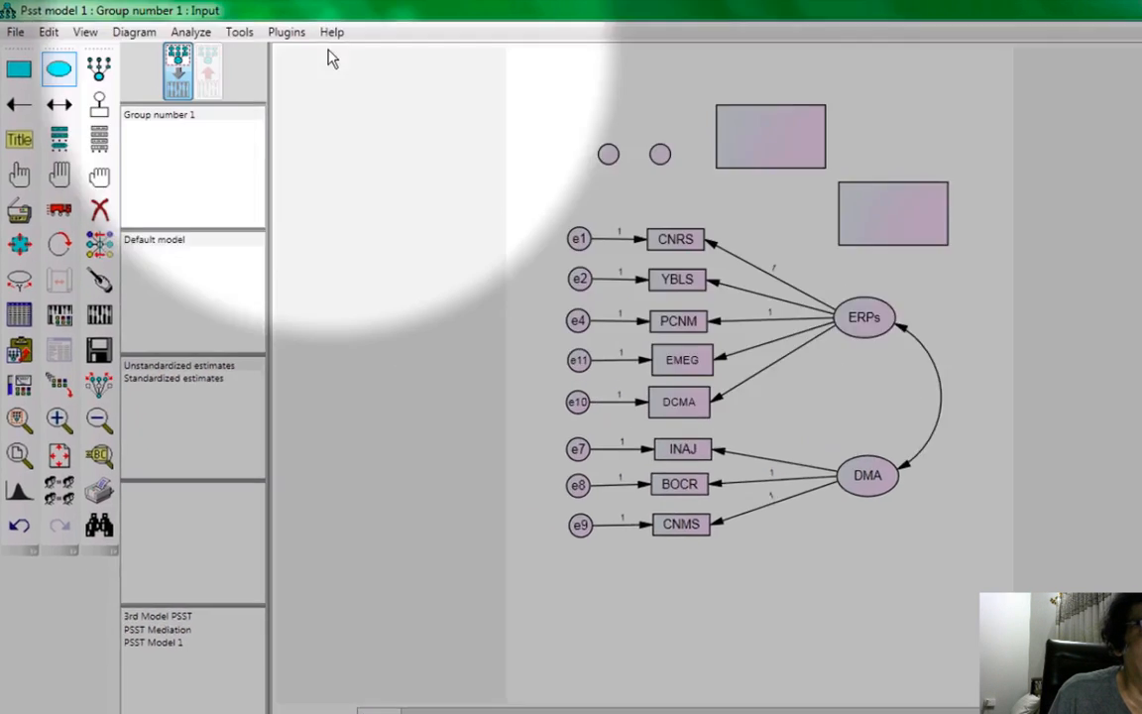
Draw single-headed paths from both blank rectangles to the small circle nearest them
click(18, 103)
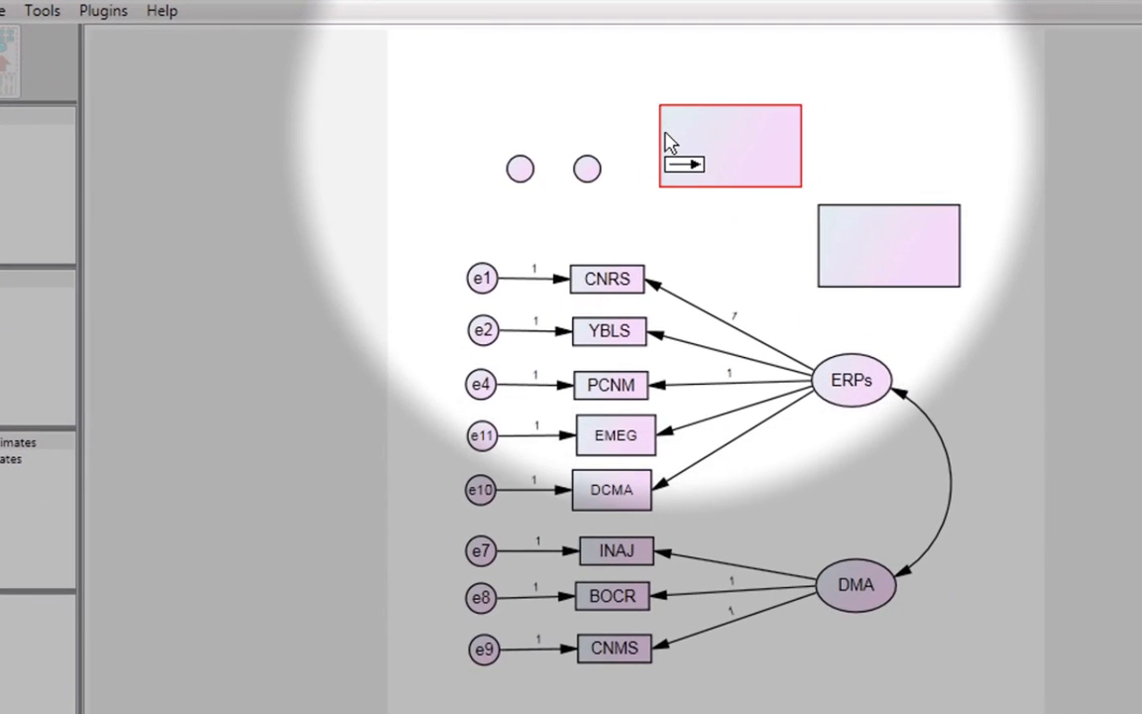
mouse_move(669, 142)
mouse_down()
mouse_move(563, 188)
mouse_move(593, 179)
mouse_up()
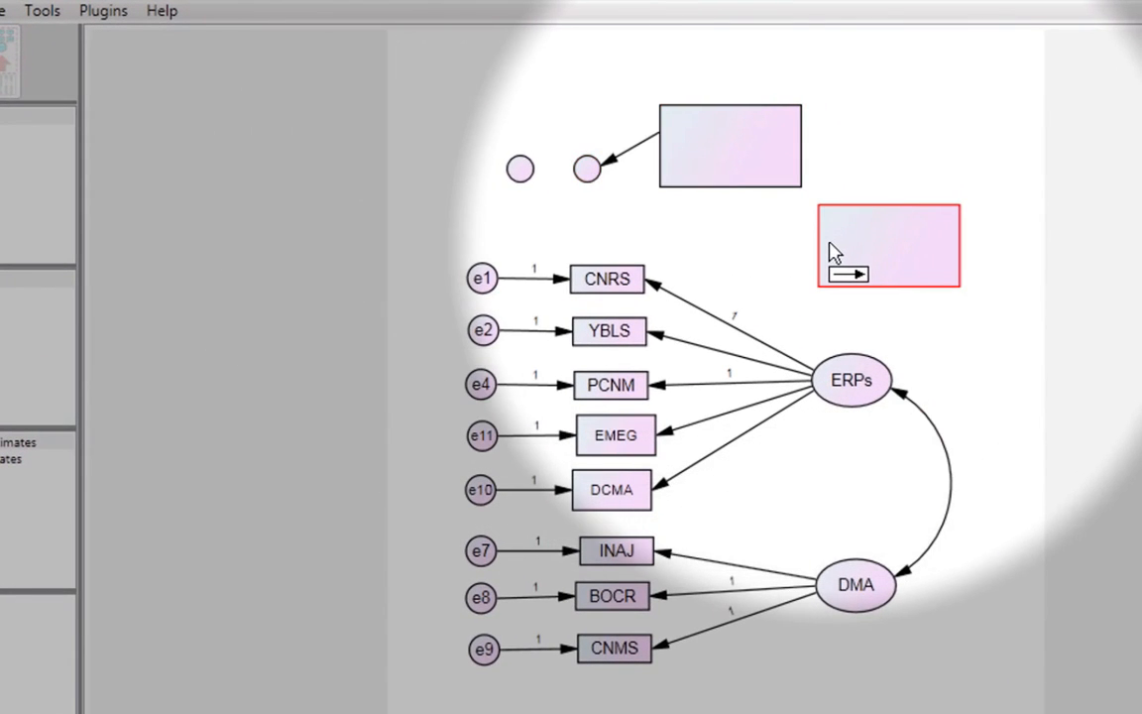
mouse_move(833, 252)
mouse_down()
mouse_move(668, 186)
mouse_move(588, 174)
mouse_up()
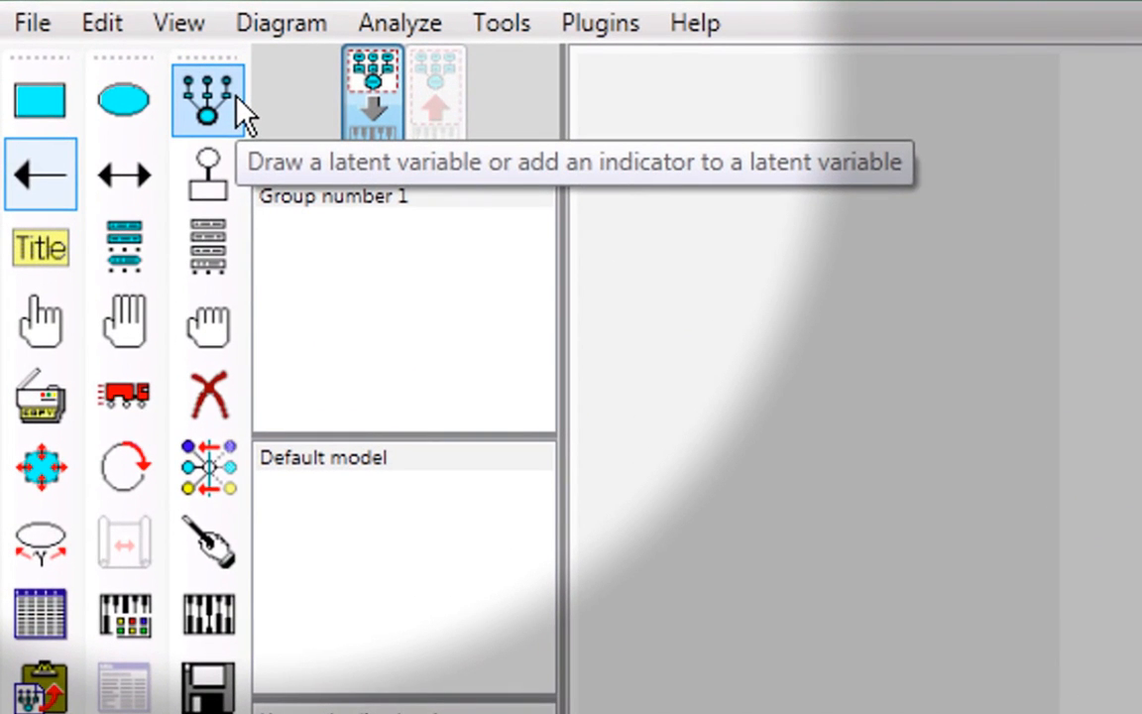
Draw a latent variable below DMA with three indicators and their error terms, and move its ellipse slightly farther down
click(238, 100)
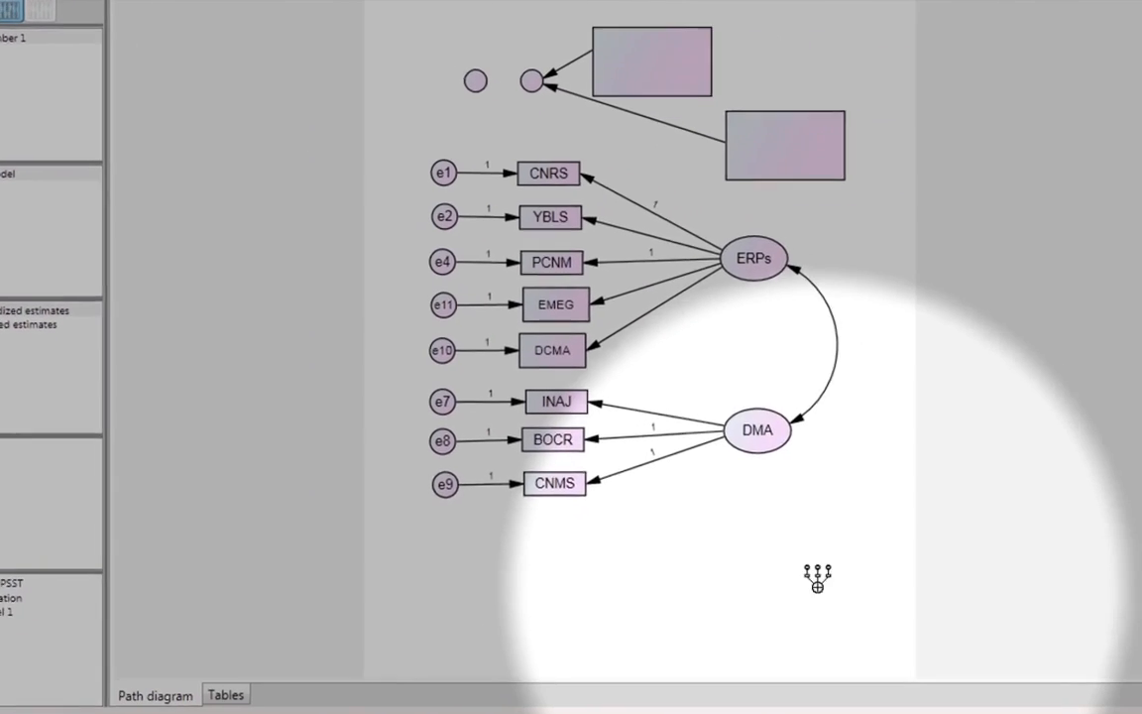
drag(794, 570, 735, 513)
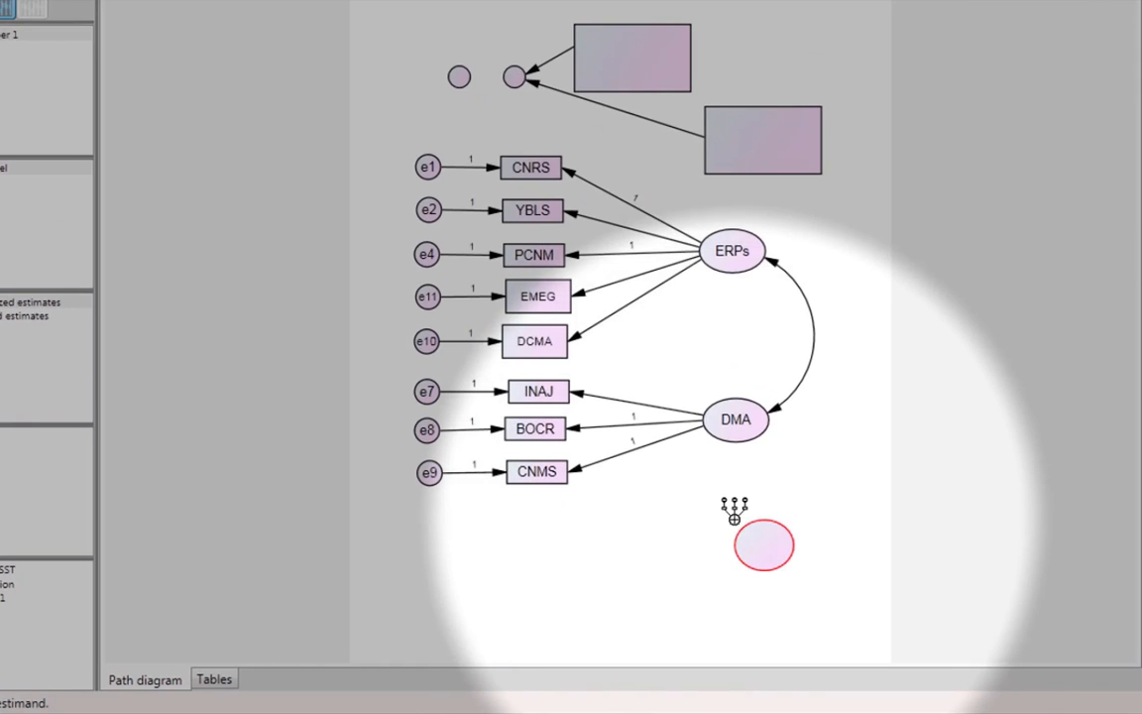
click(779, 545)
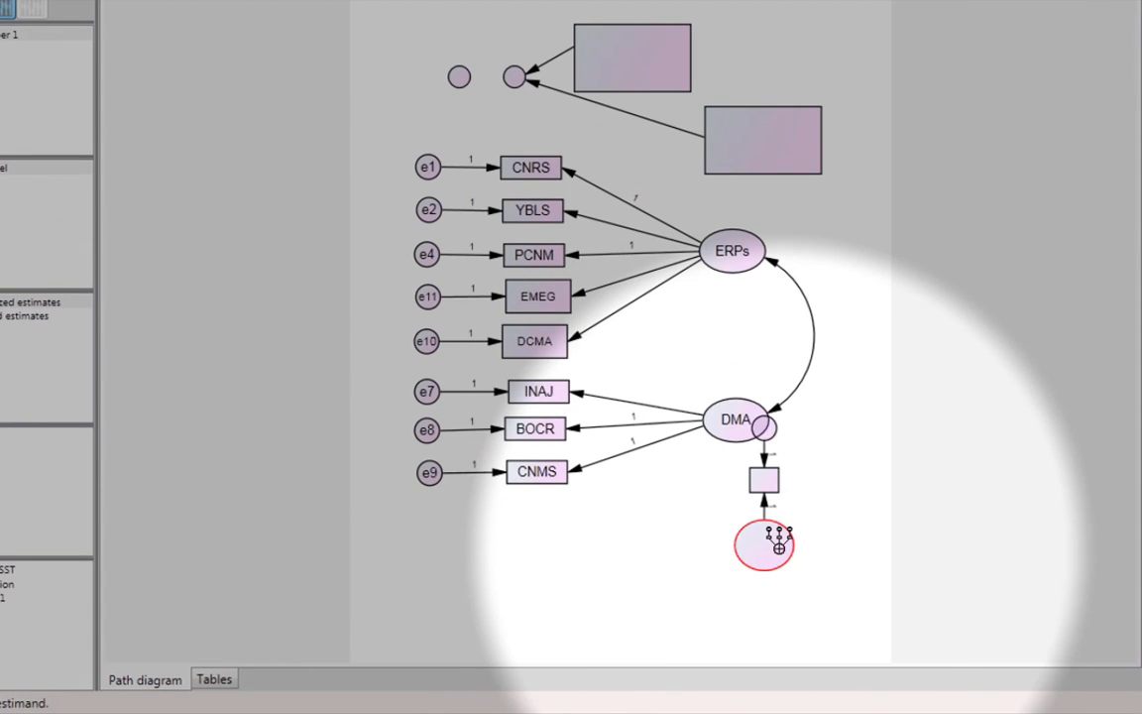
click(779, 545)
click(779, 545)
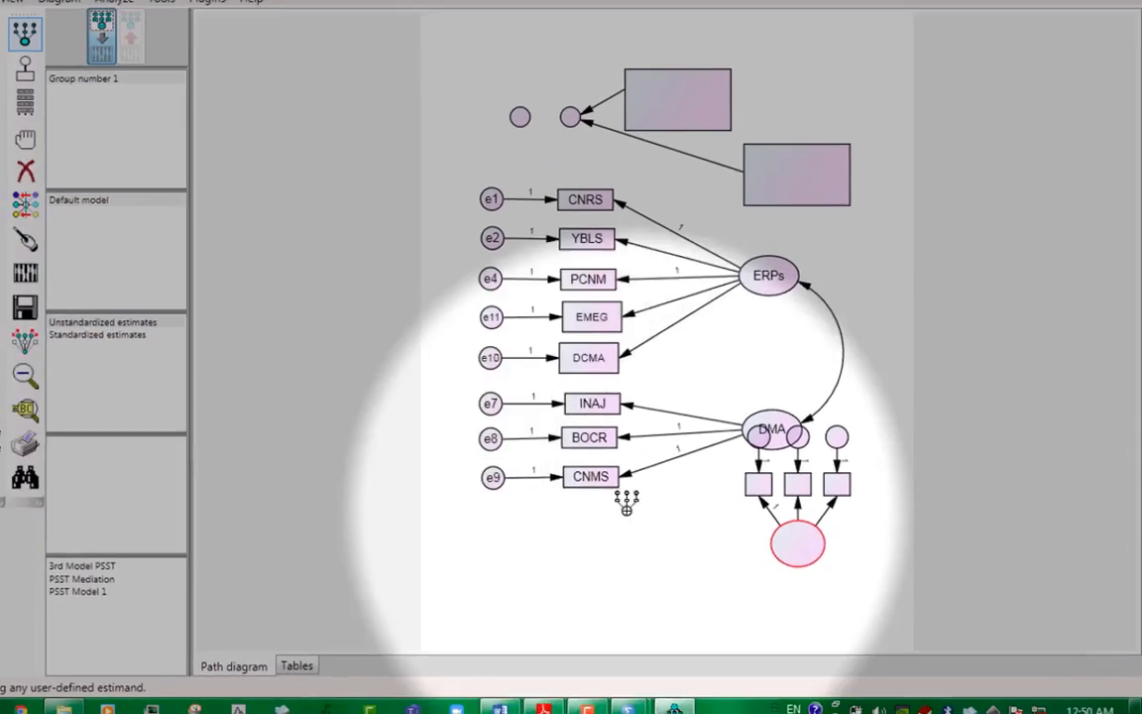
click(54, 197)
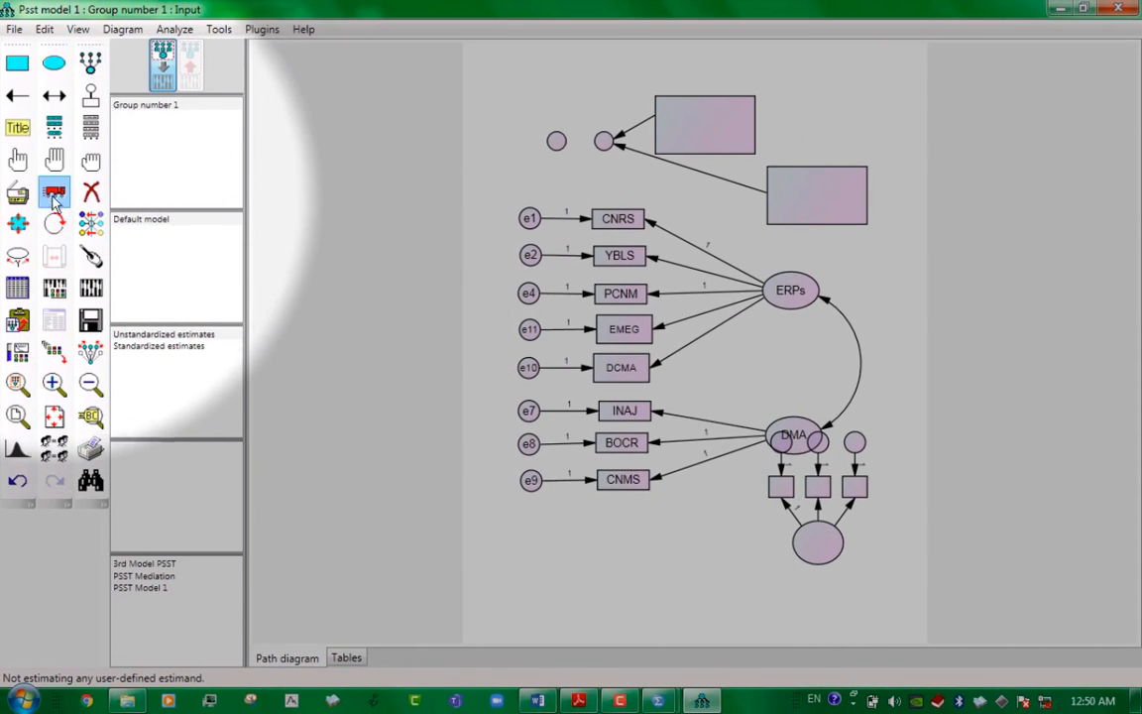
drag(824, 552, 819, 579)
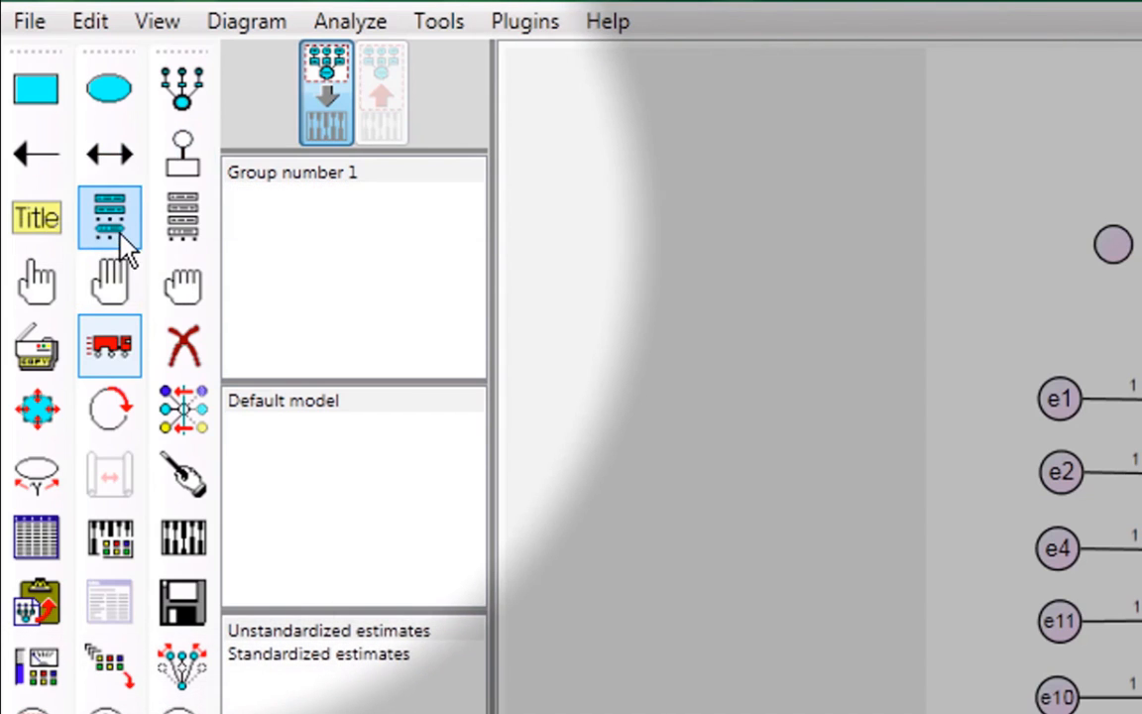
Add a bold italic figure caption containing a person's name, centered on the page at font size 24, just below the upper blank rectangle
click(57, 234)
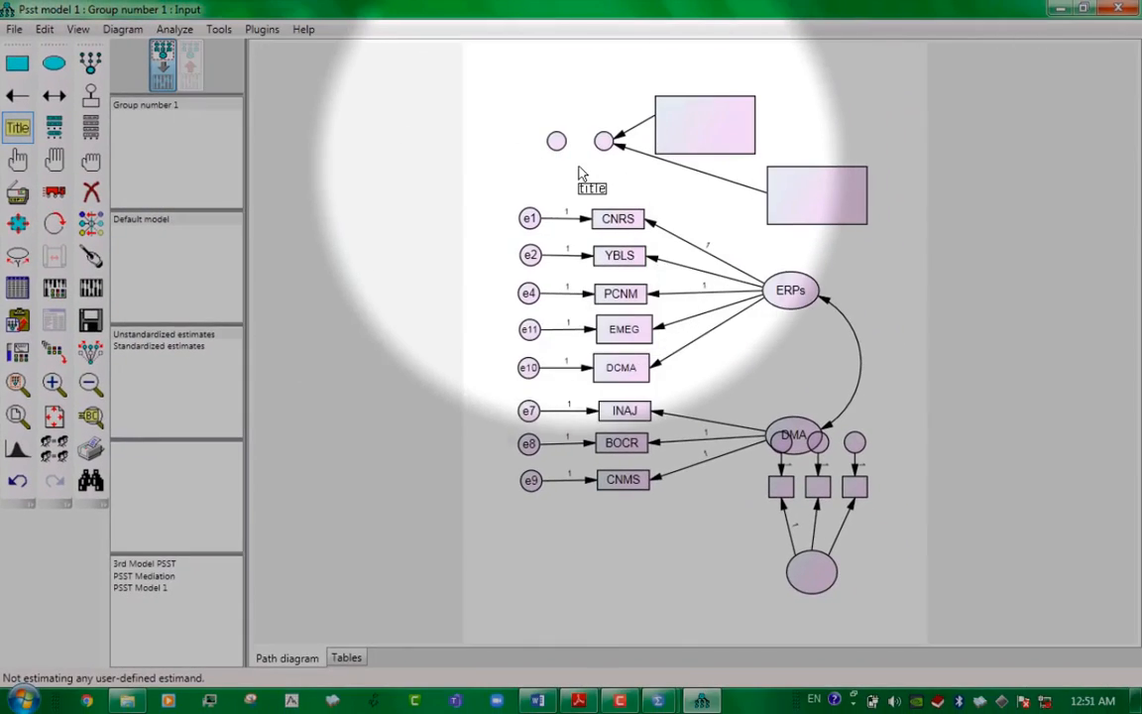
click(580, 174)
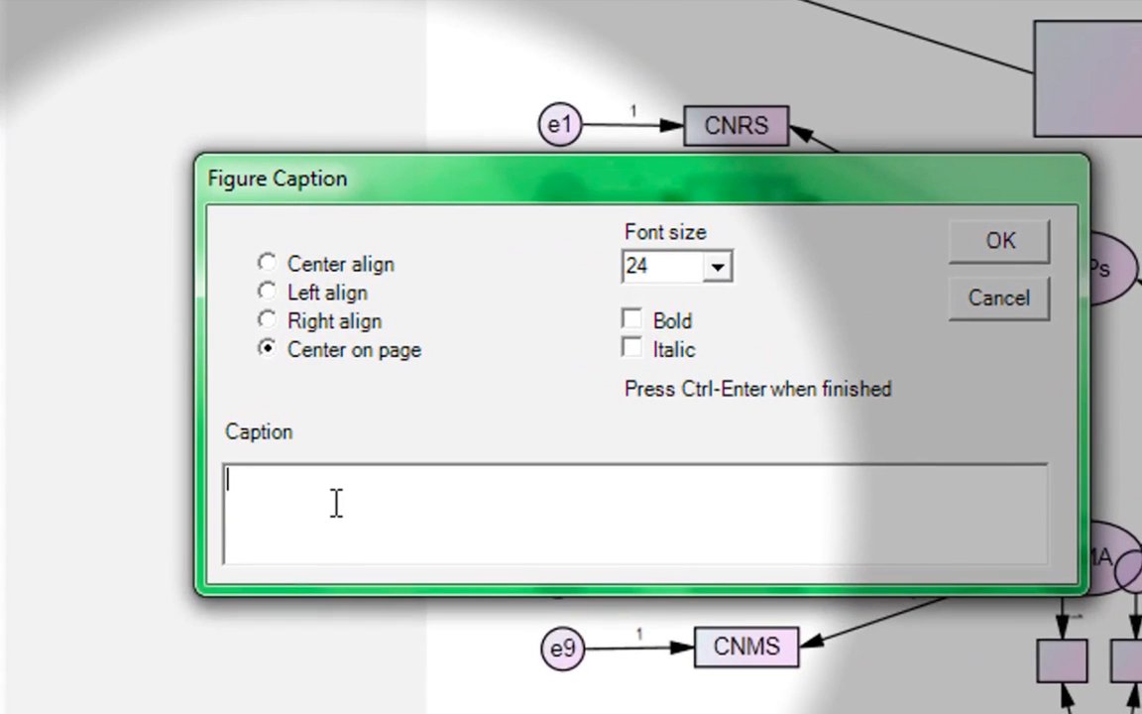
text(Rashid)
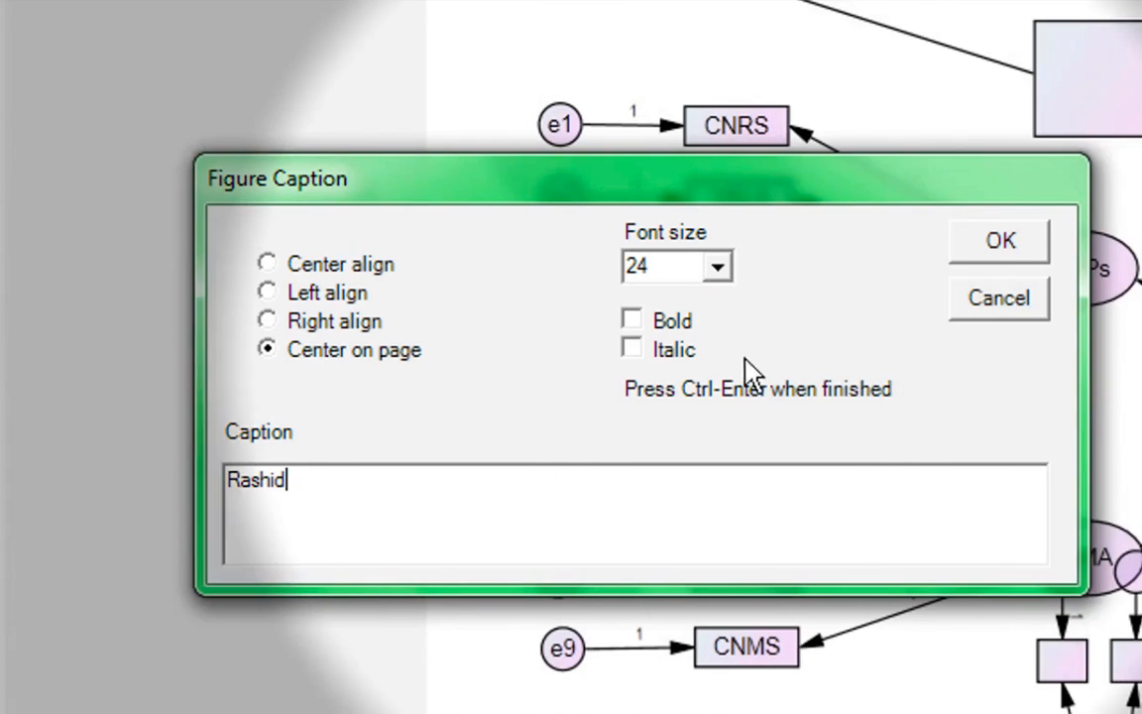
click(631, 321)
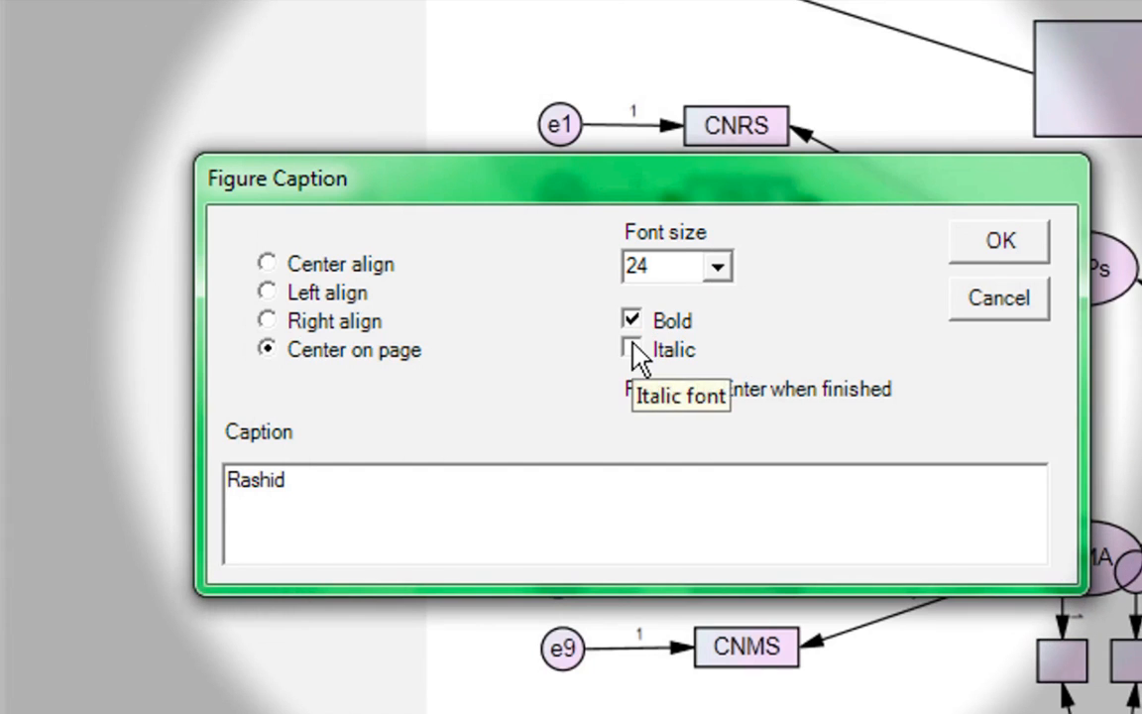
click(635, 350)
click(1001, 241)
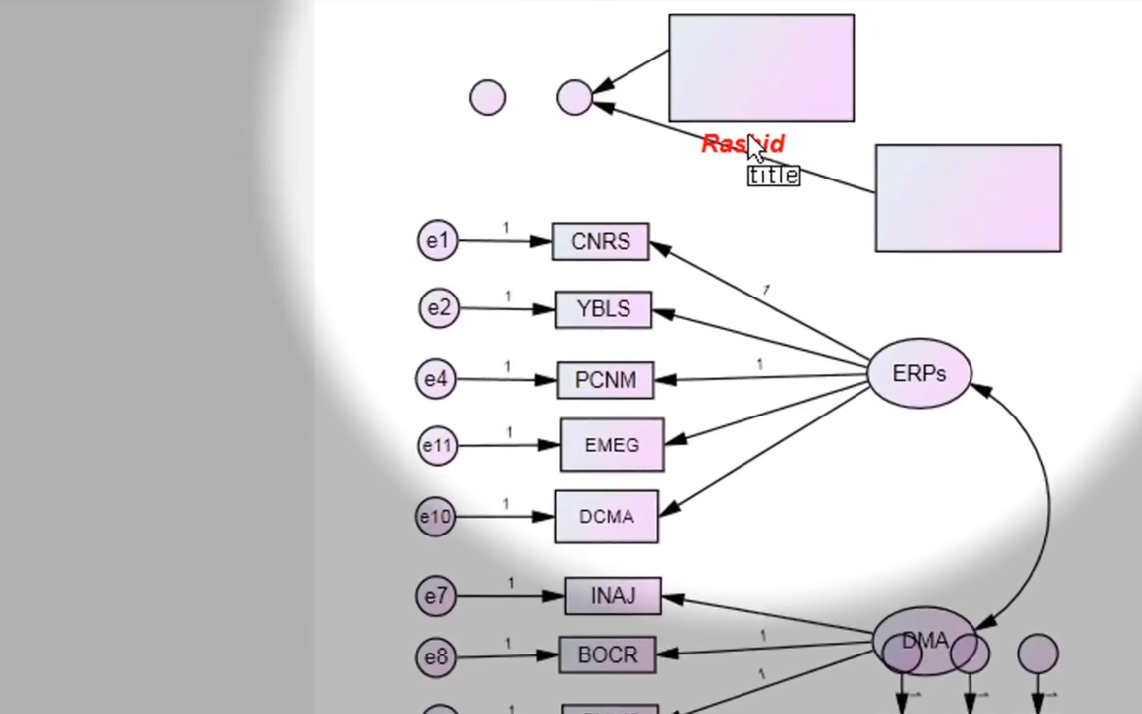
click(893, 28)
click(785, 438)
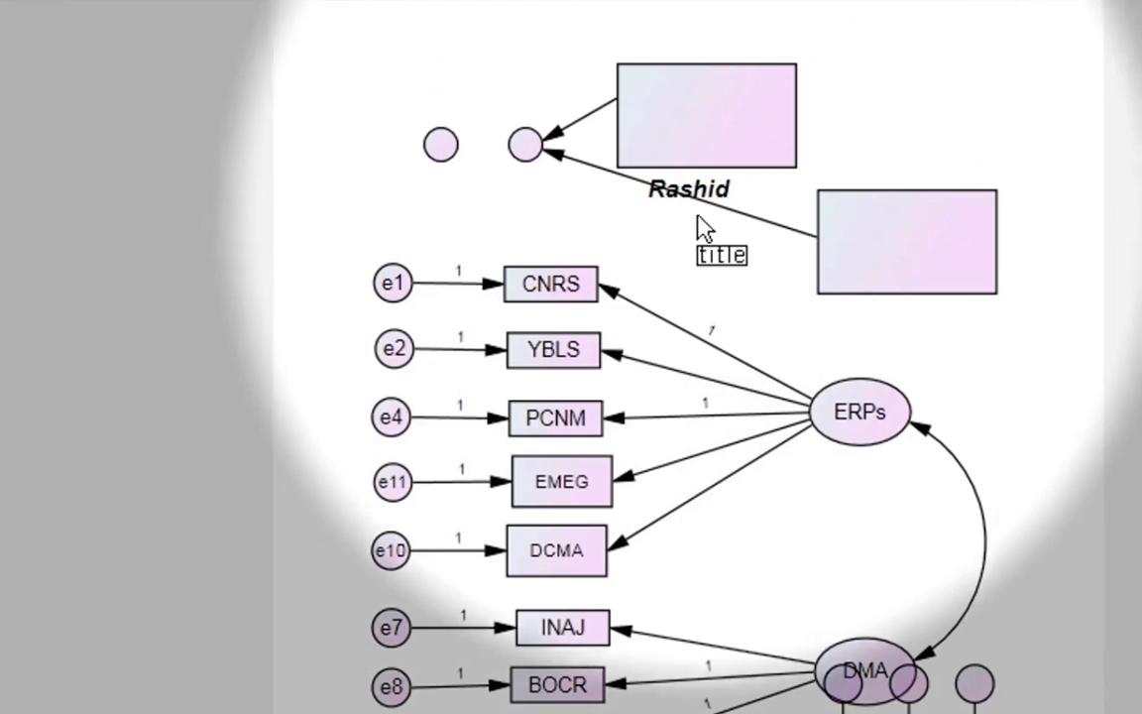
click(668, 199)
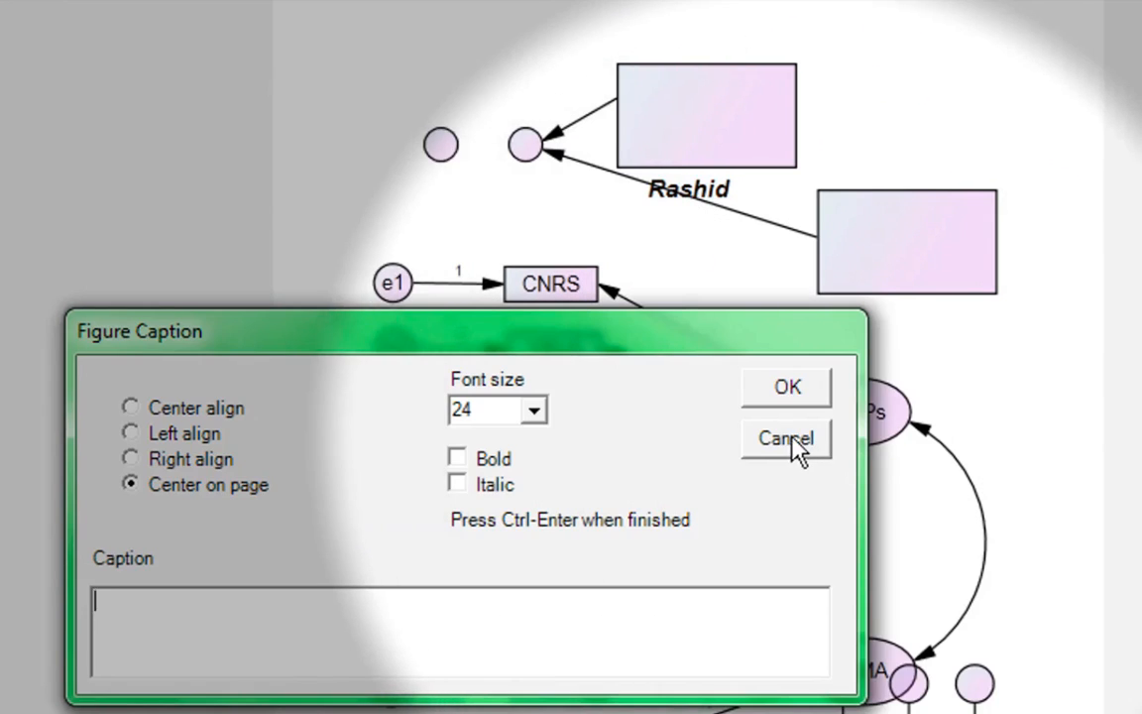
click(792, 443)
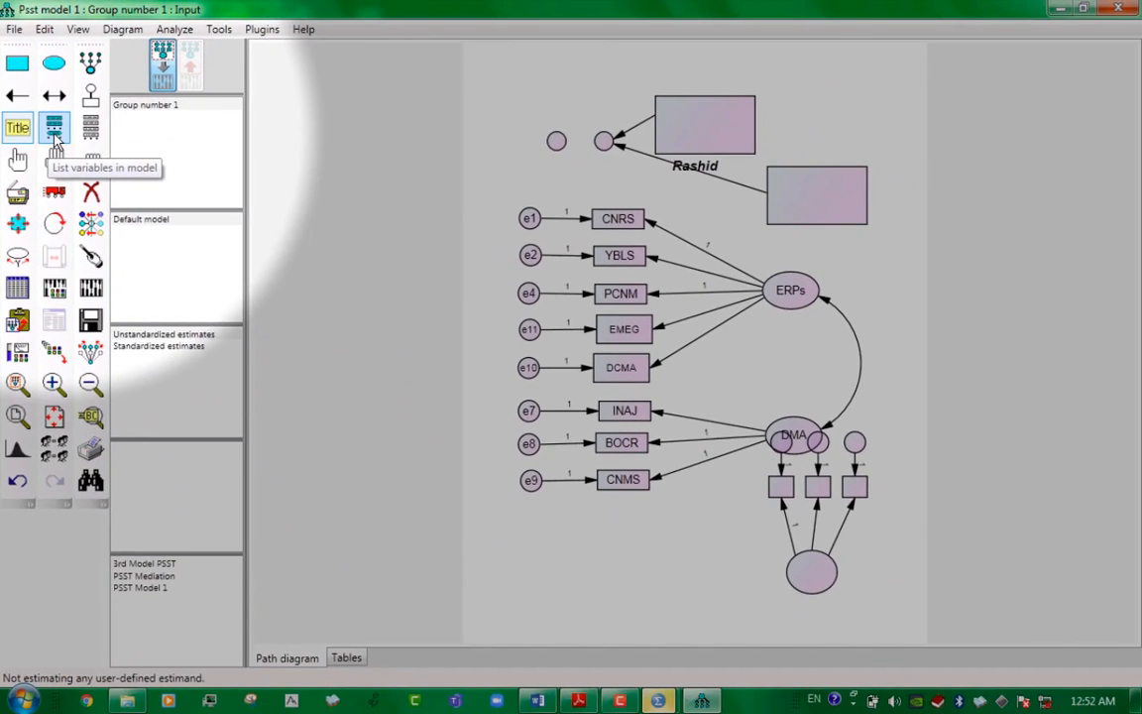
Examine the list of variables in the model and look over the variable definitions of Liar Details.sav in SPSS Statistics
click(54, 139)
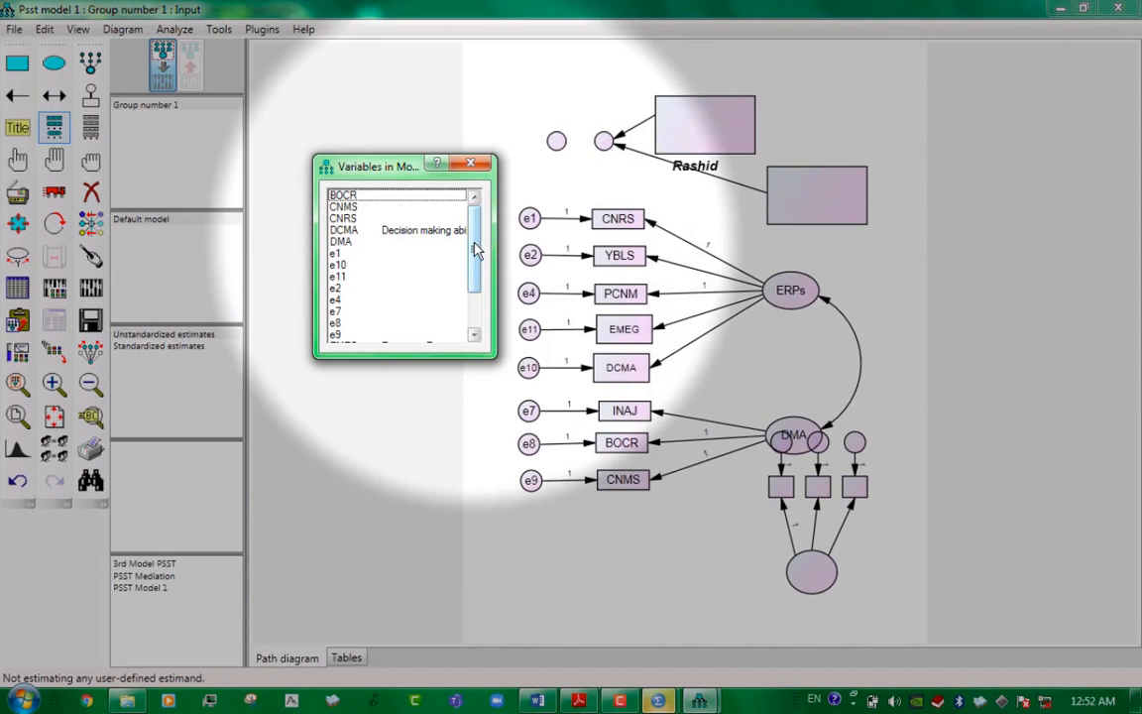
drag(475, 249, 446, 192)
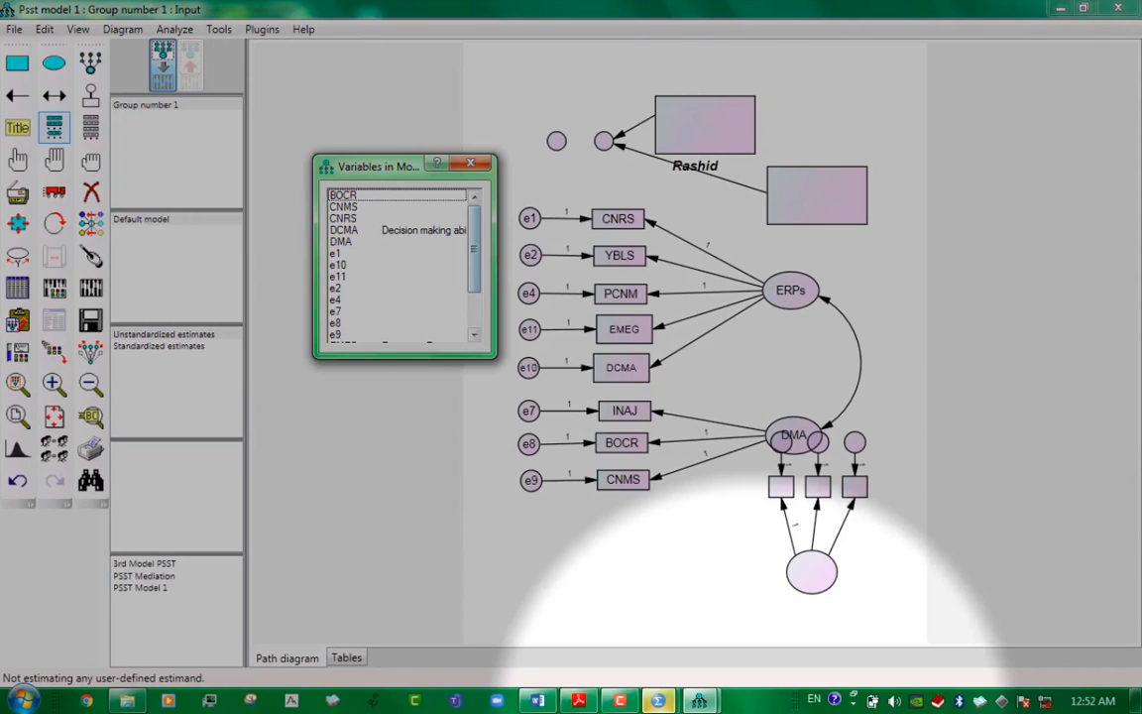
mouse_move(657, 701)
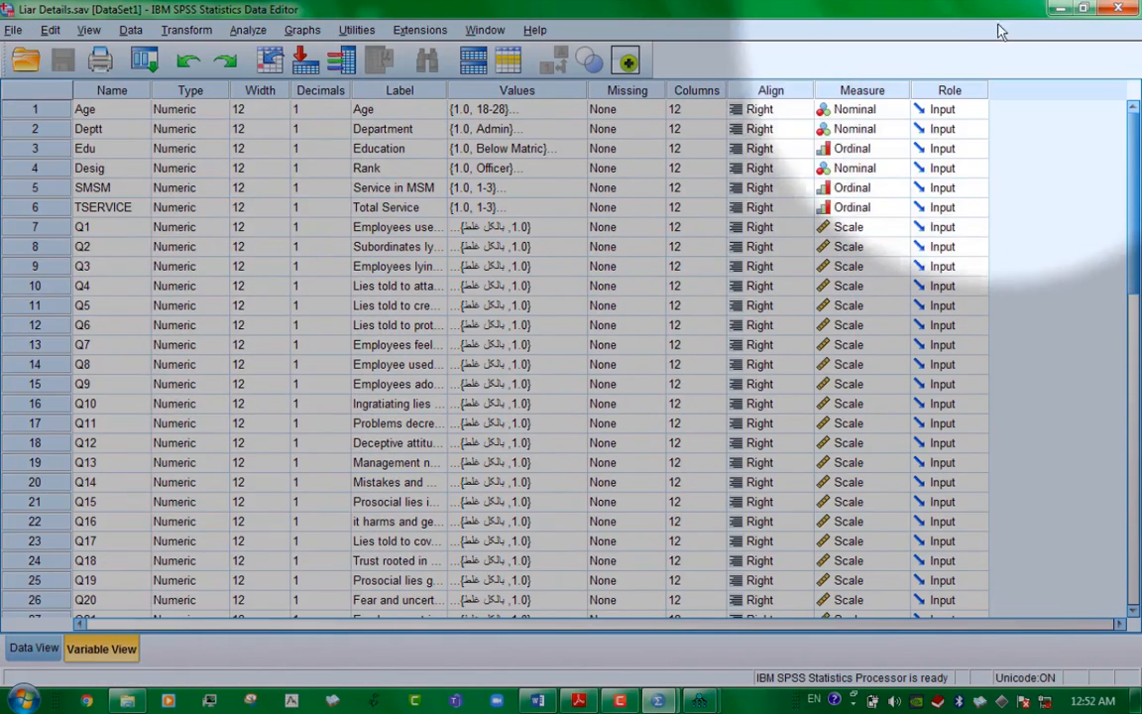
click(1059, 8)
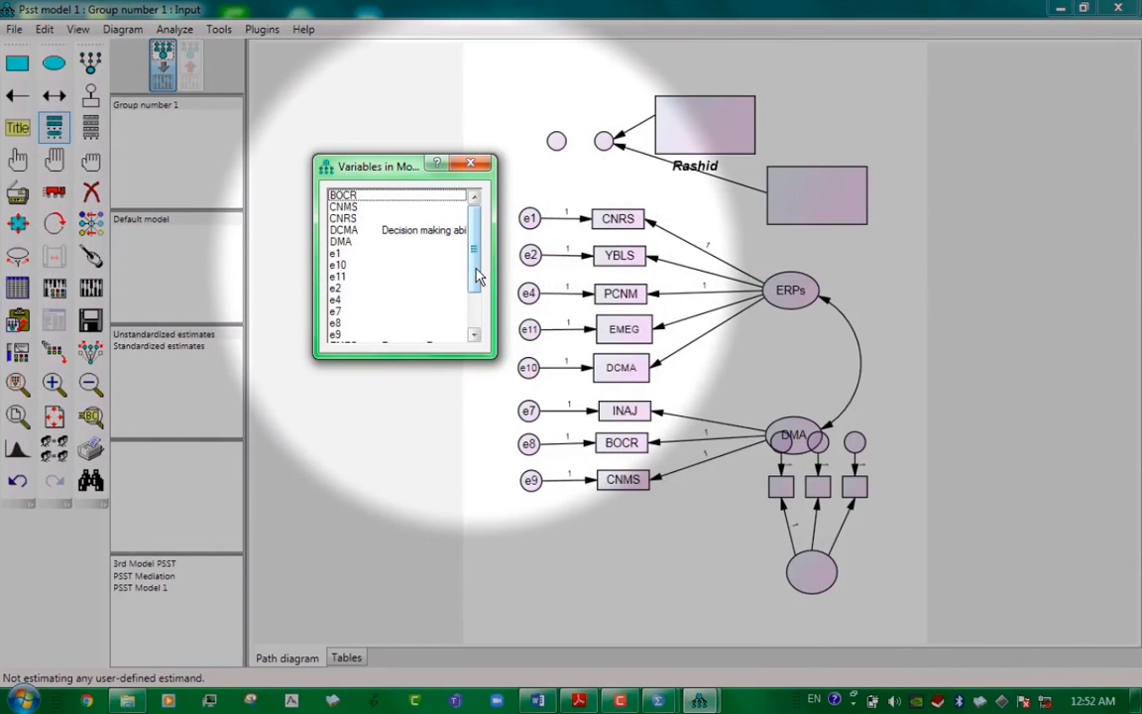
mouse_move(476, 278)
mouse_down()
mouse_move(476, 328)
mouse_move(475, 278)
mouse_up()
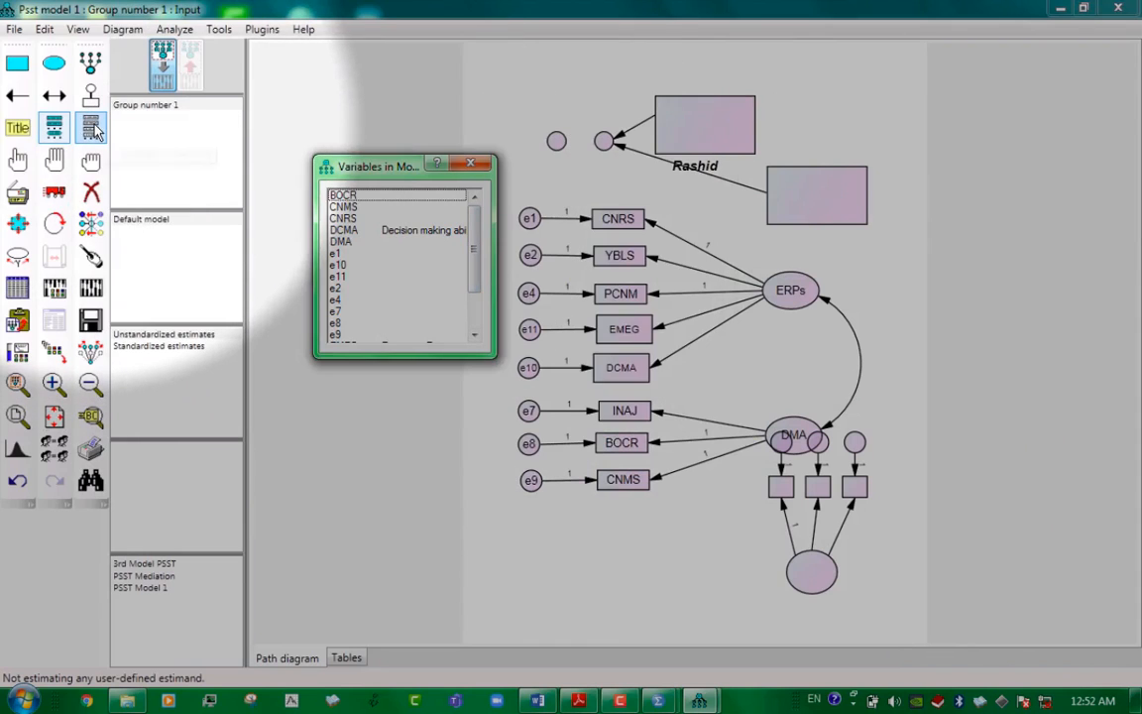
Look through the list of variables in the dataset alongside the model's variable list, and close the model's list
click(91, 129)
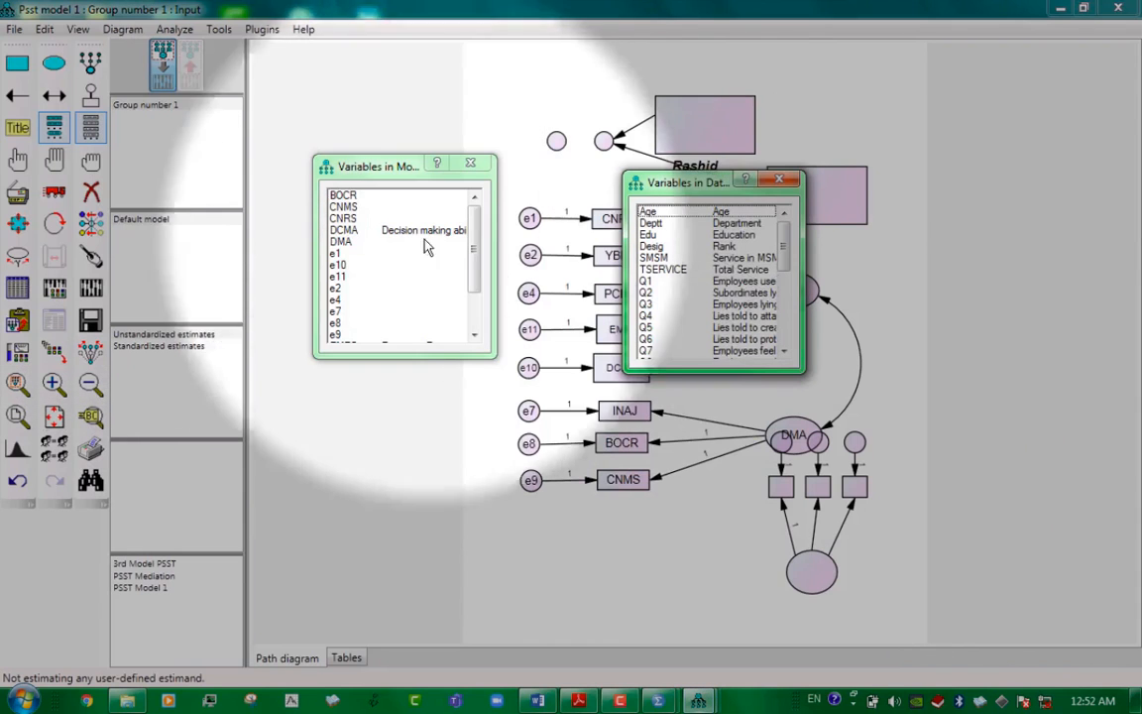
click(471, 164)
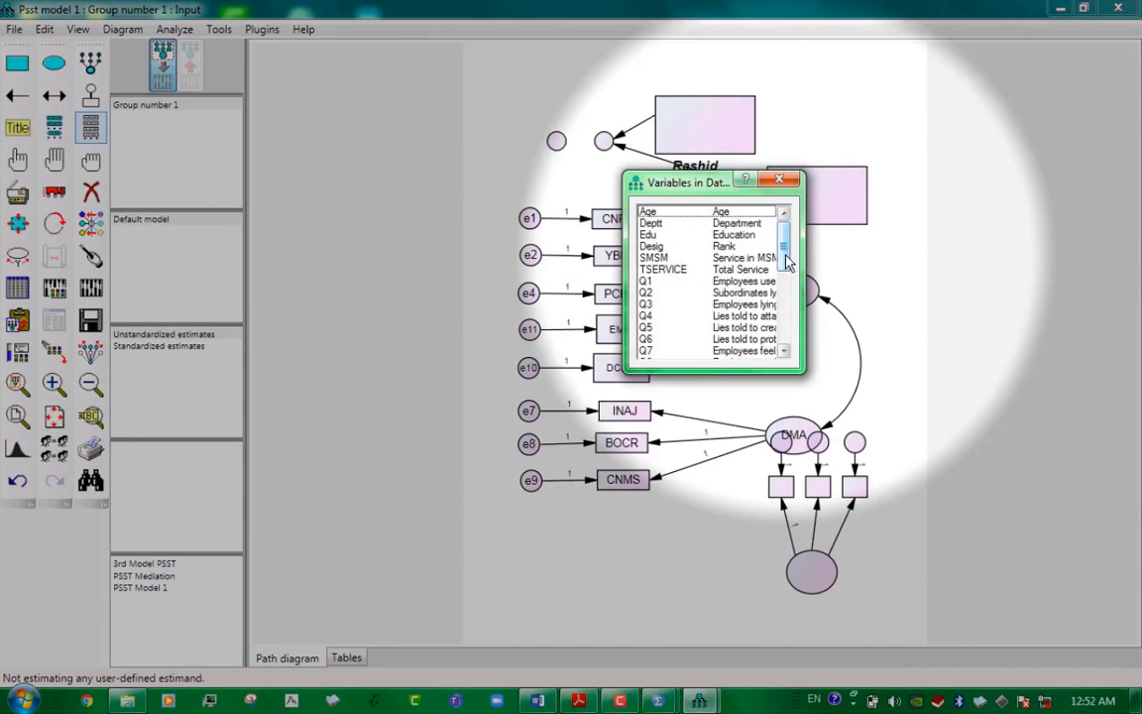
scroll(785, 300, down, 6)
drag(790, 342, 785, 235)
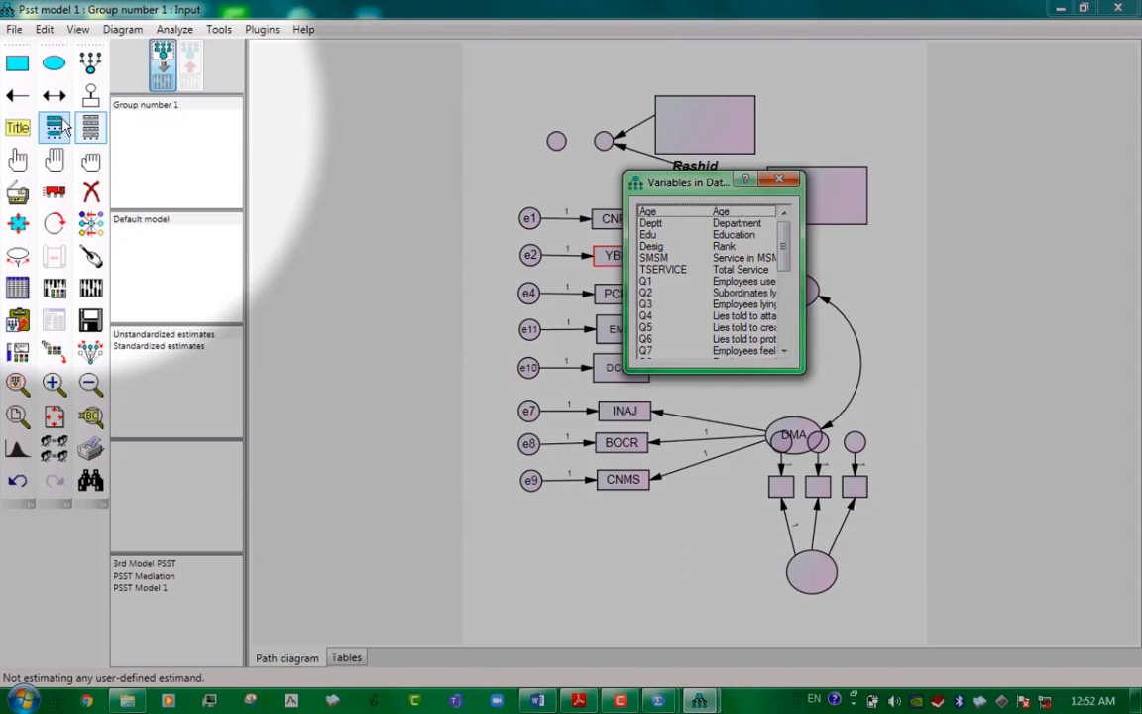
click(54, 127)
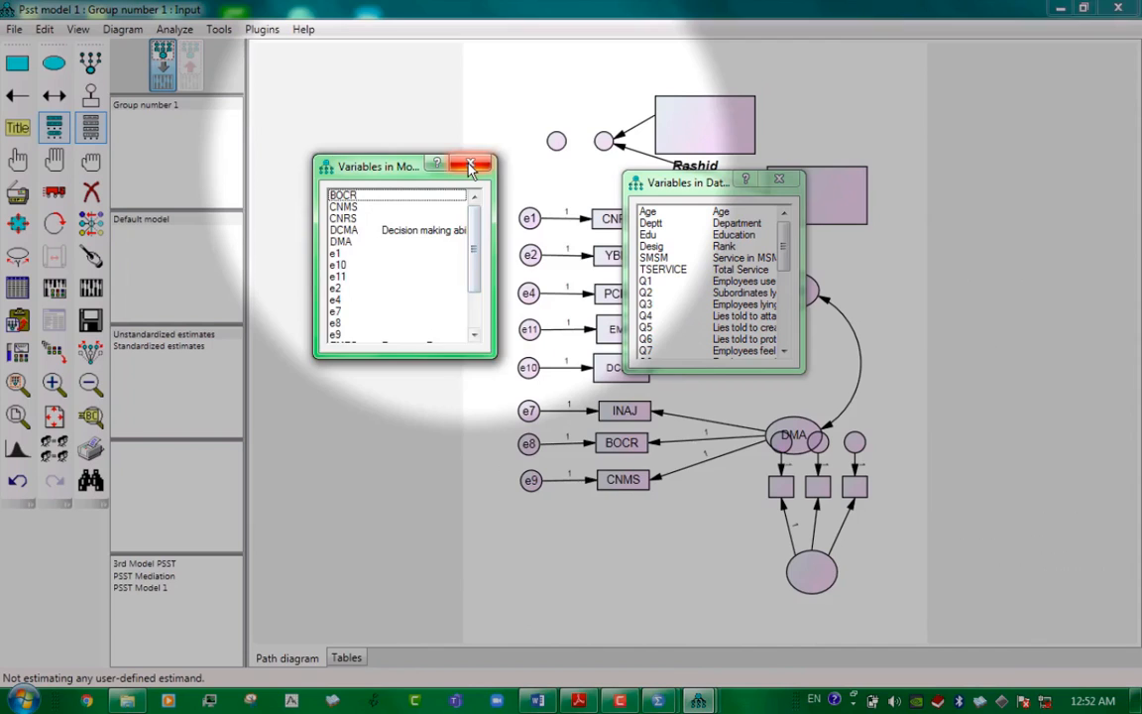
click(471, 166)
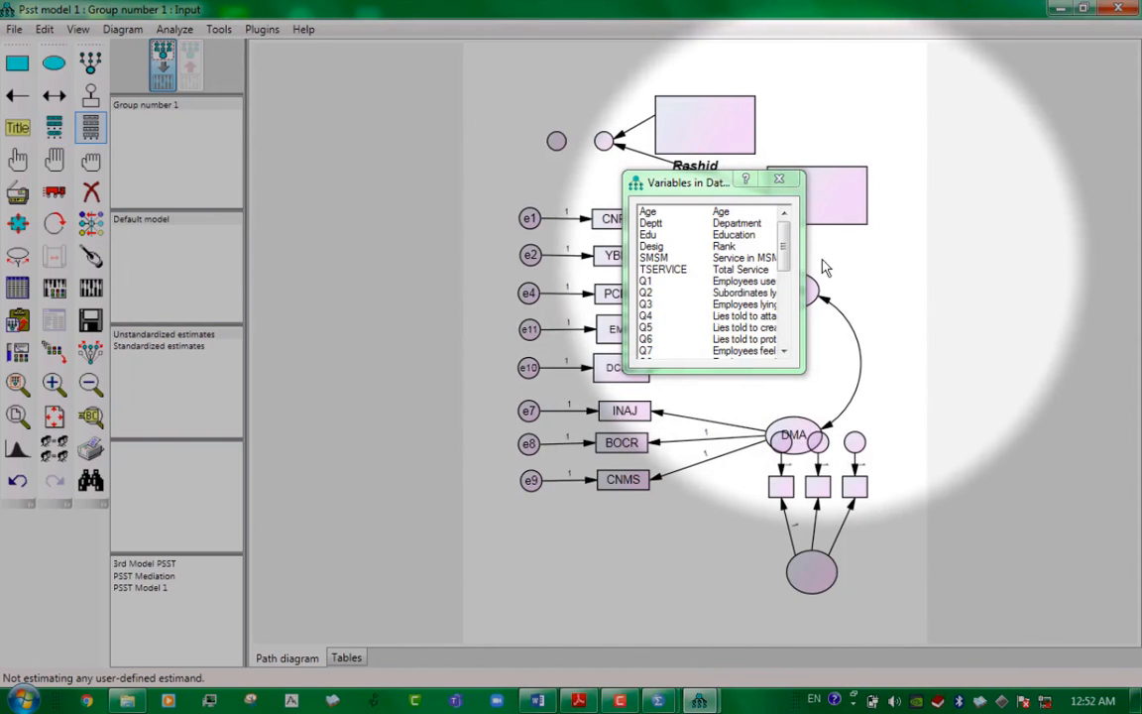
Place the dataset variables Q1 and Q5 side by side below CNMS, and draw a path from Q5 to Q1
drag(805, 277, 968, 280)
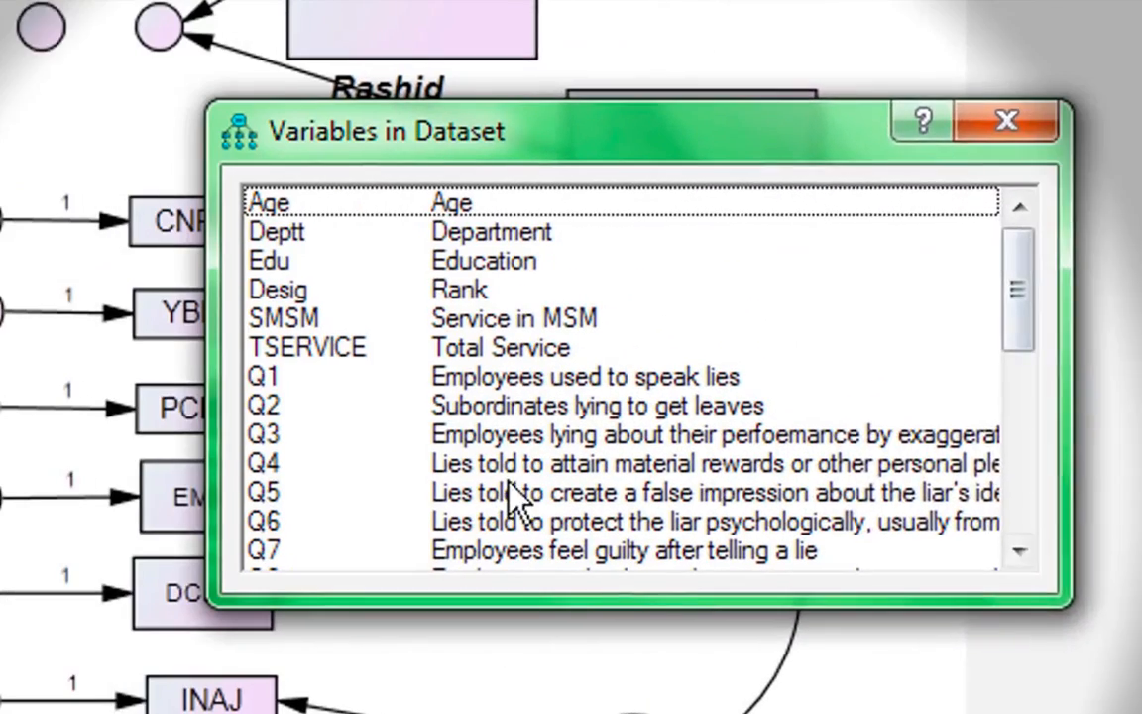
click(264, 383)
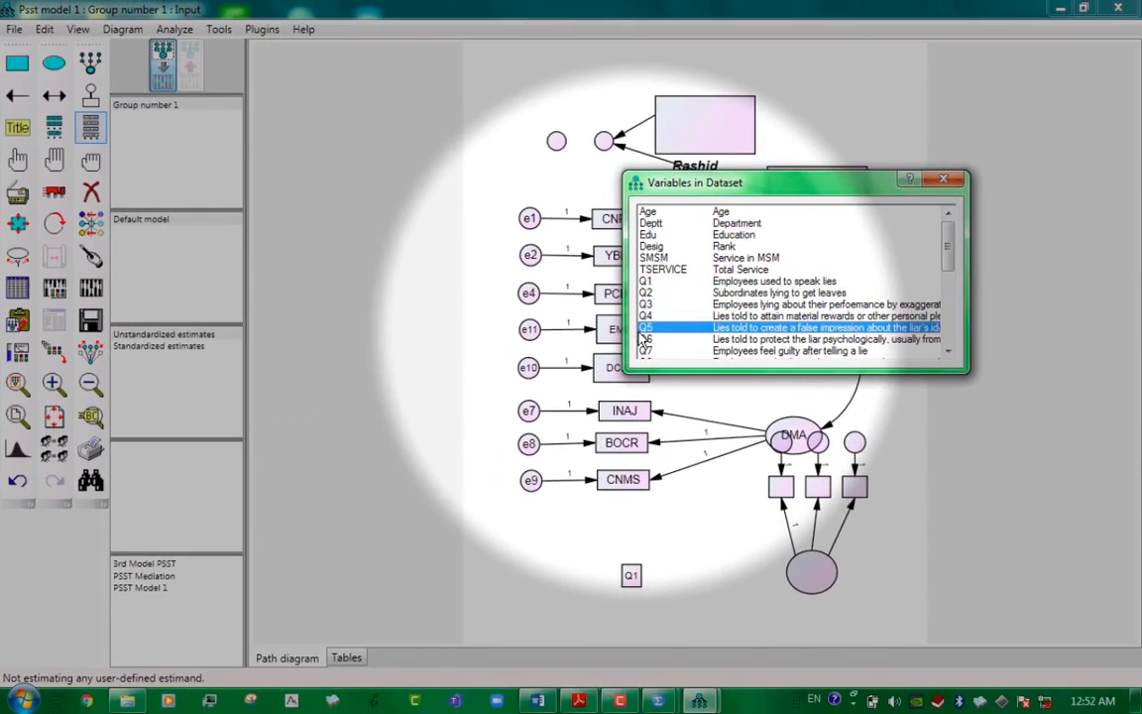
mouse_move(639, 333)
mouse_down()
mouse_move(576, 583)
mouse_move(563, 570)
mouse_move(629, 574)
mouse_up()
click(17, 96)
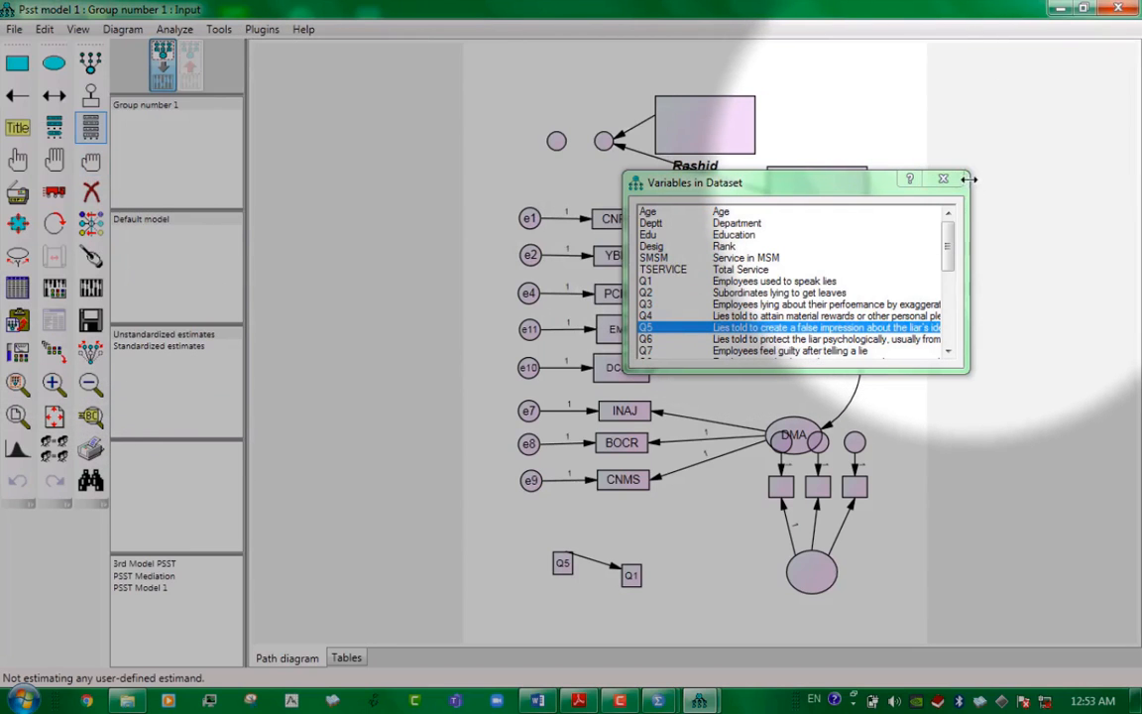
click(942, 179)
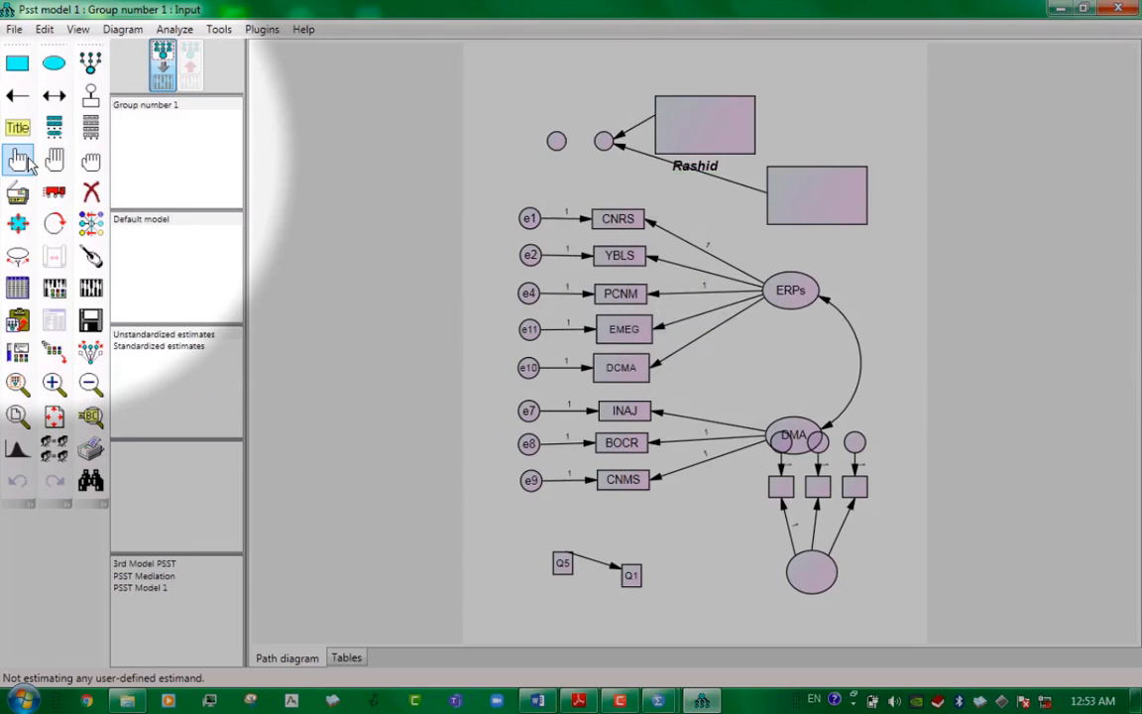
Select the two blank rectangles individually, select all objects, and clear the selection
click(24, 162)
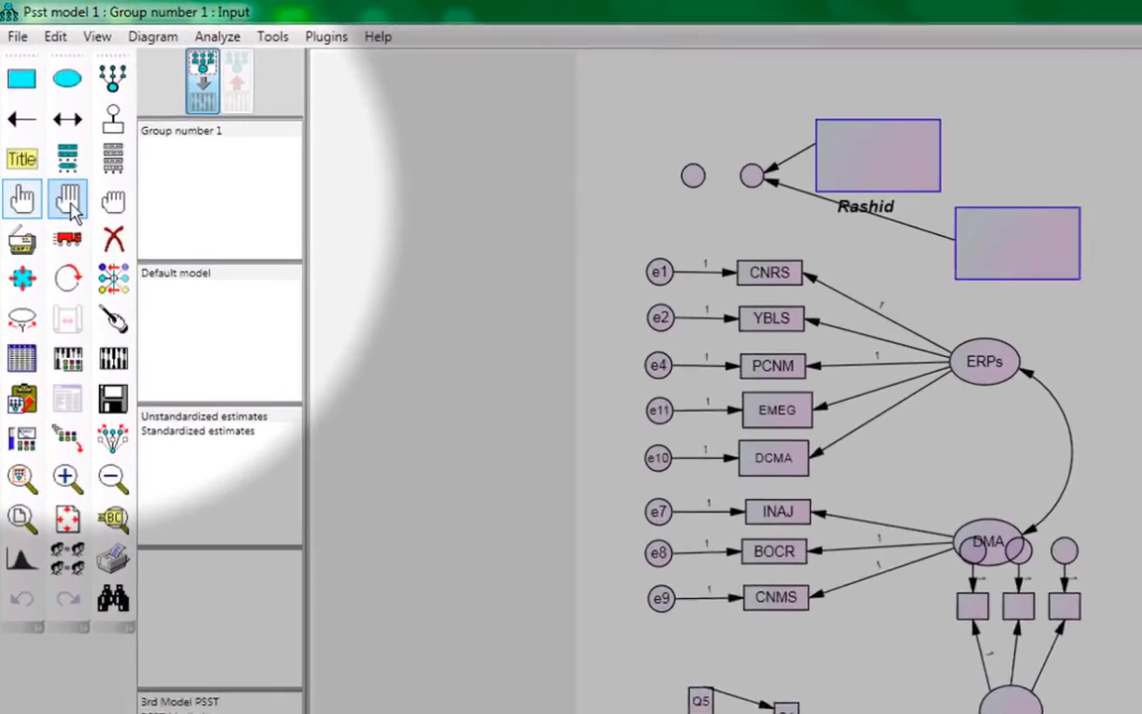
click(56, 163)
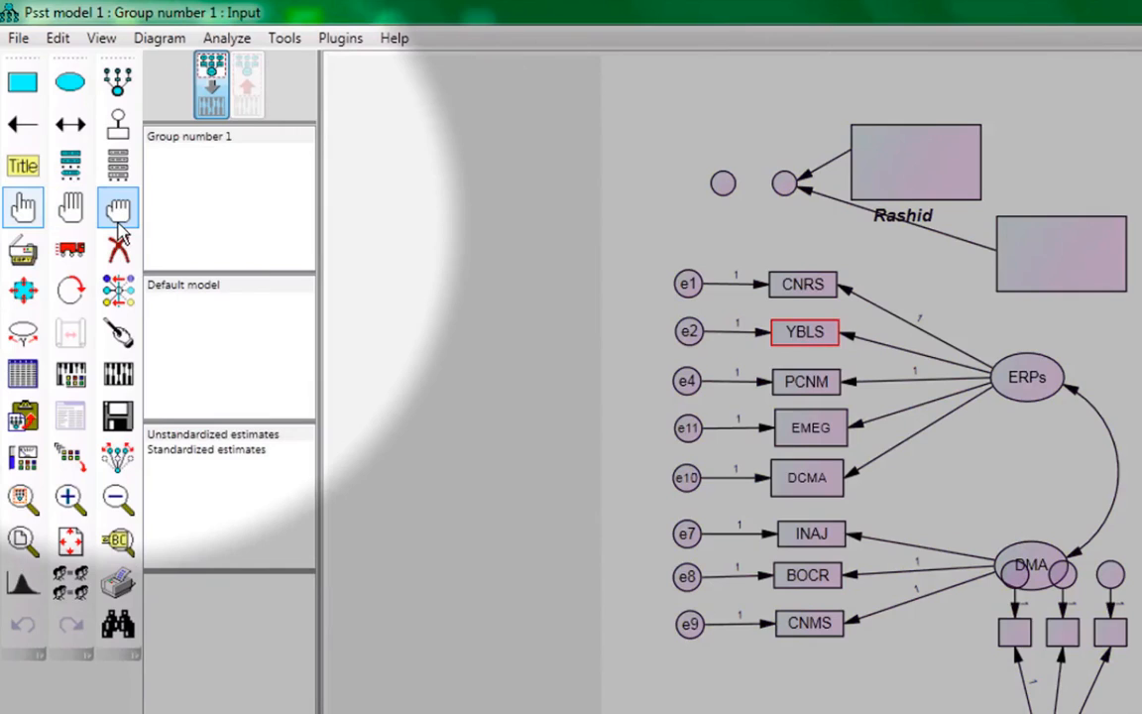
Duplicate the upper blank rectangle three times, placing copies over the small circles, to its right, and overlapping the lower blank rectangle
click(22, 251)
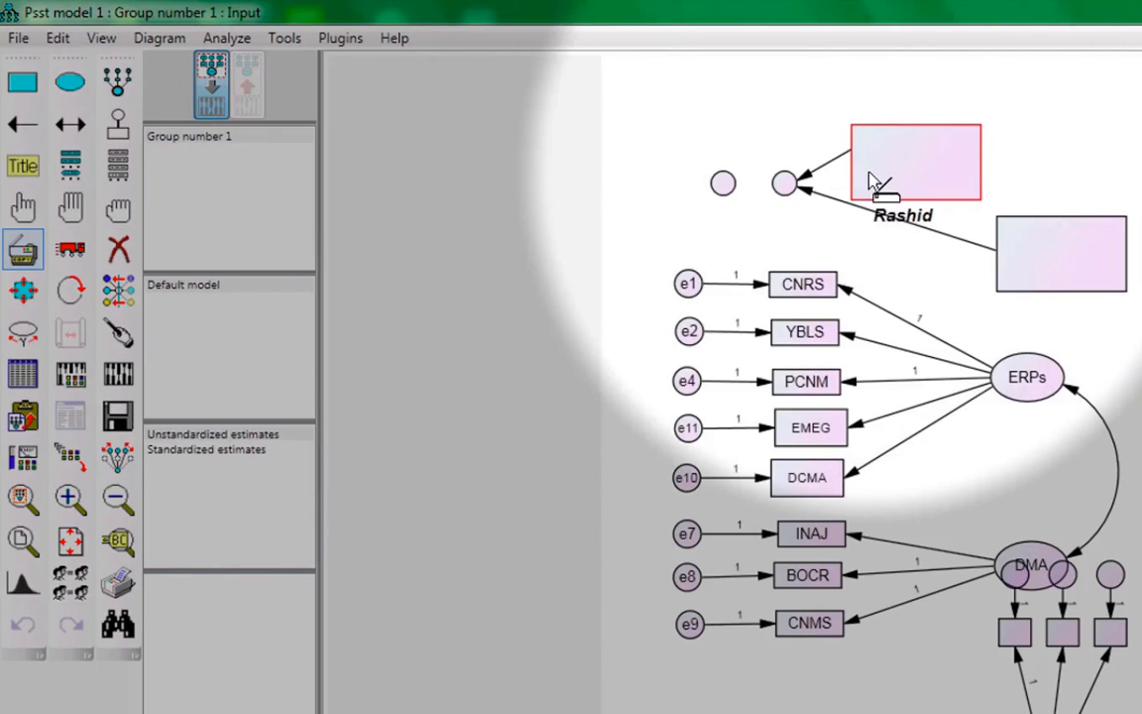
drag(872, 183, 697, 235)
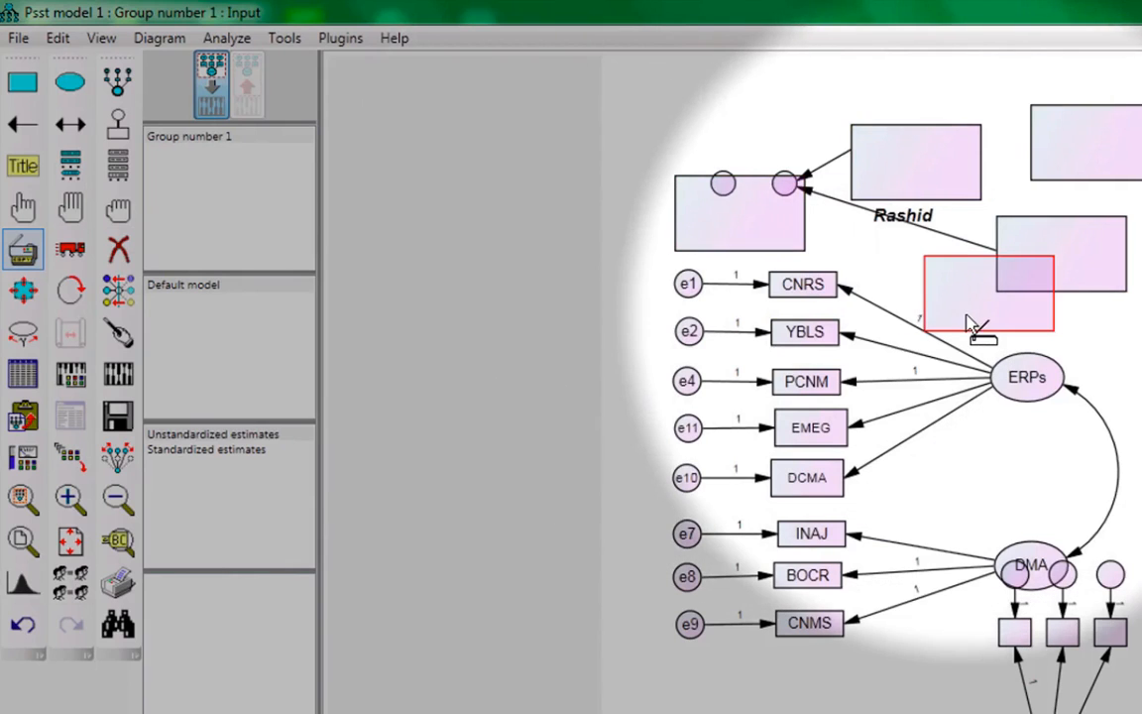
Duplicate the blank rectangle above ERPs into the space between ERPs and DMA, and move the copy slightly to the right
drag(978, 324, 976, 510)
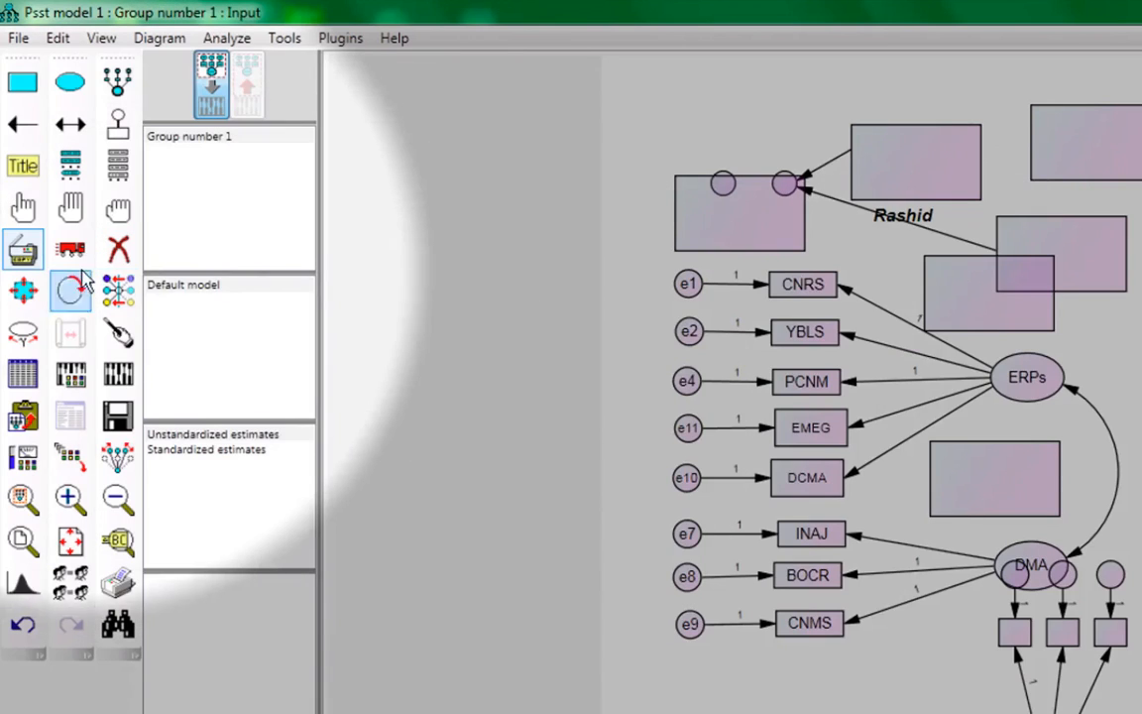
click(70, 249)
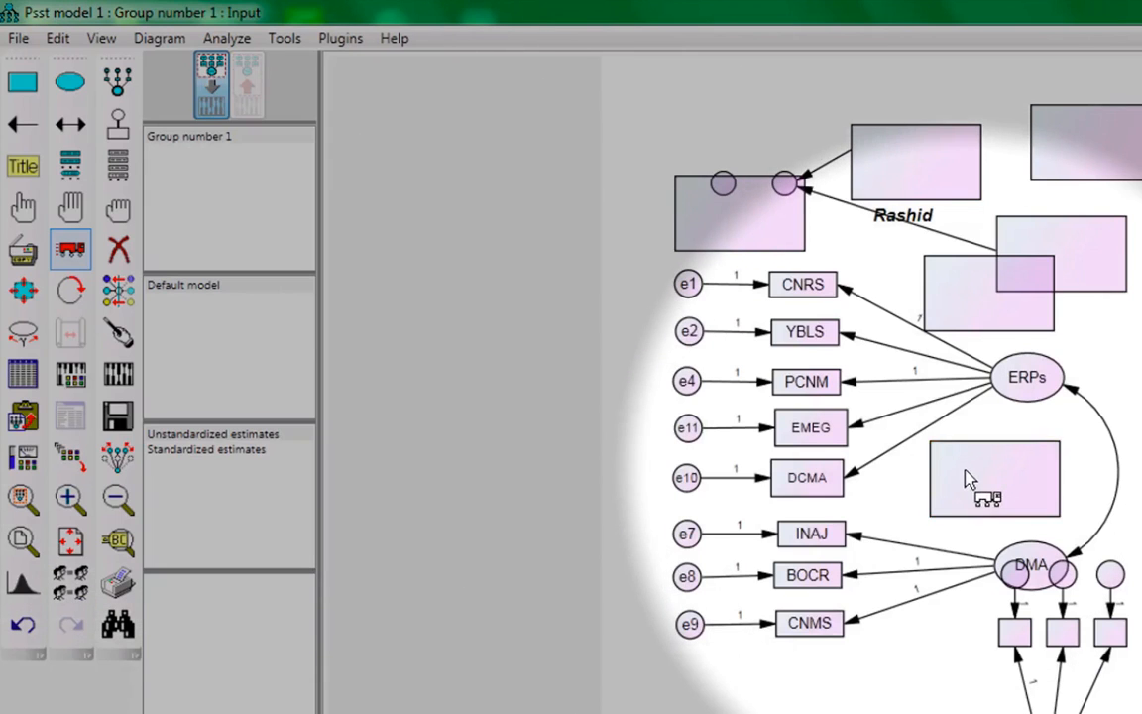
mouse_move(969, 479)
mouse_down()
mouse_move(834, 334)
mouse_move(861, 255)
mouse_move(1075, 580)
mouse_move(991, 475)
mouse_up()
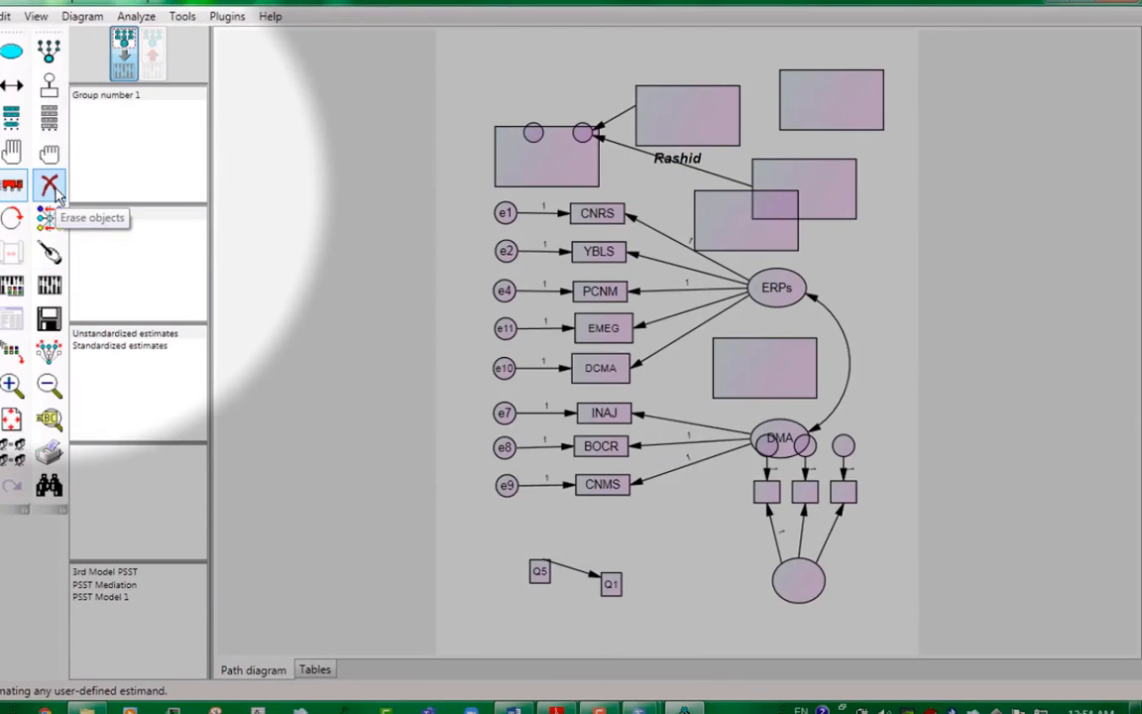
Erase the blank rectangle over the small circles, CNRS, YBLS, ERPs, the rectangle below ERPs, and the lower of the two overlapping rectangles
click(50, 186)
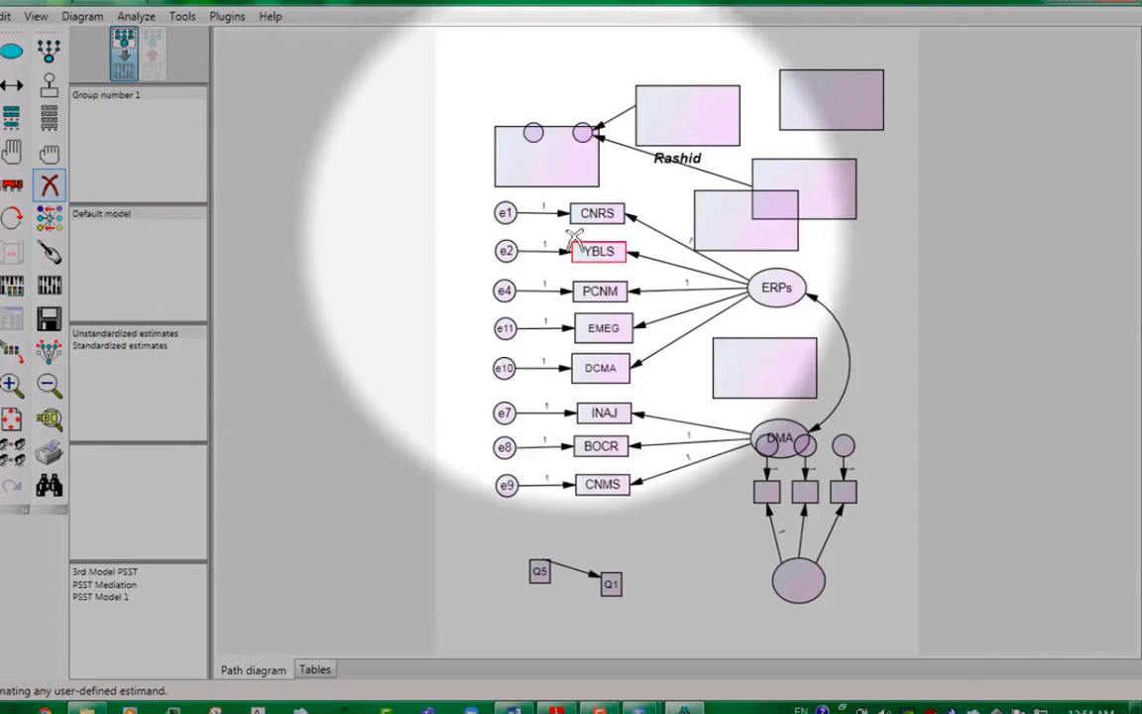
click(535, 149)
click(441, 275)
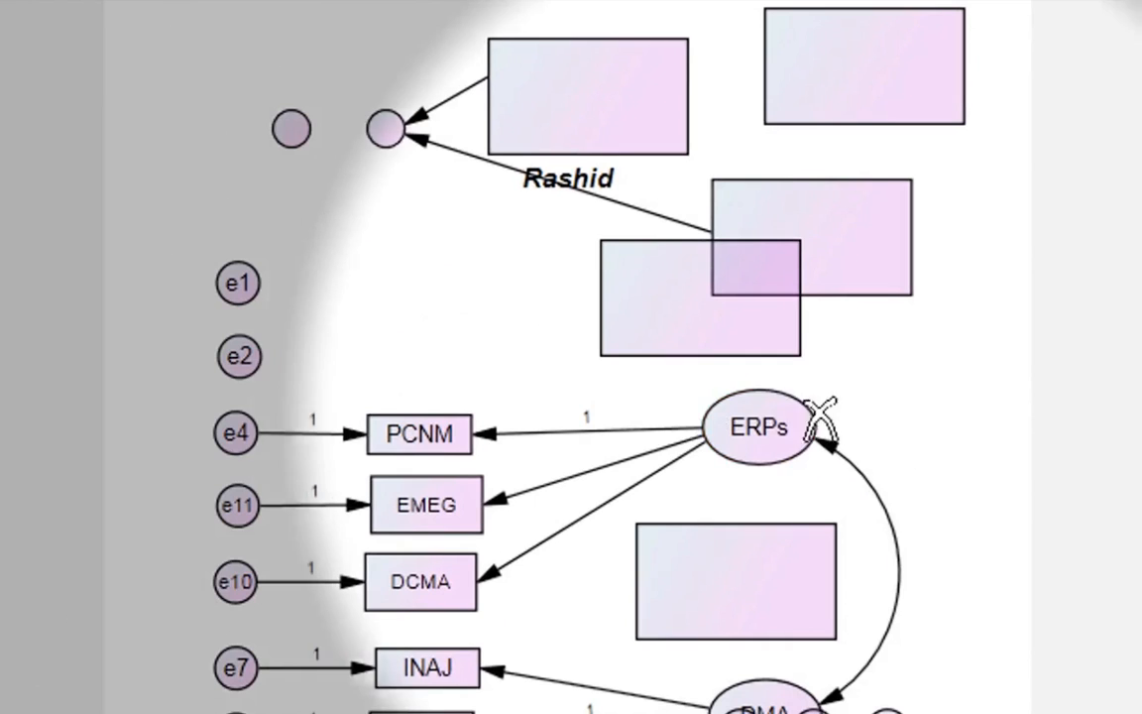
click(783, 429)
click(731, 592)
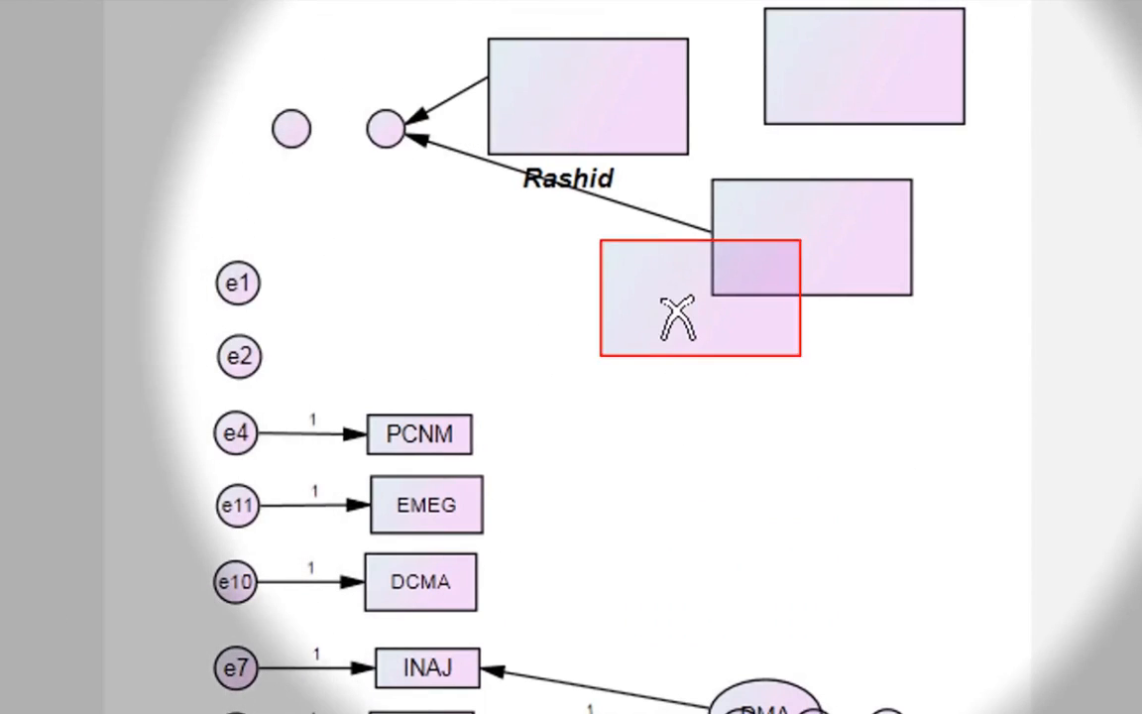
click(675, 318)
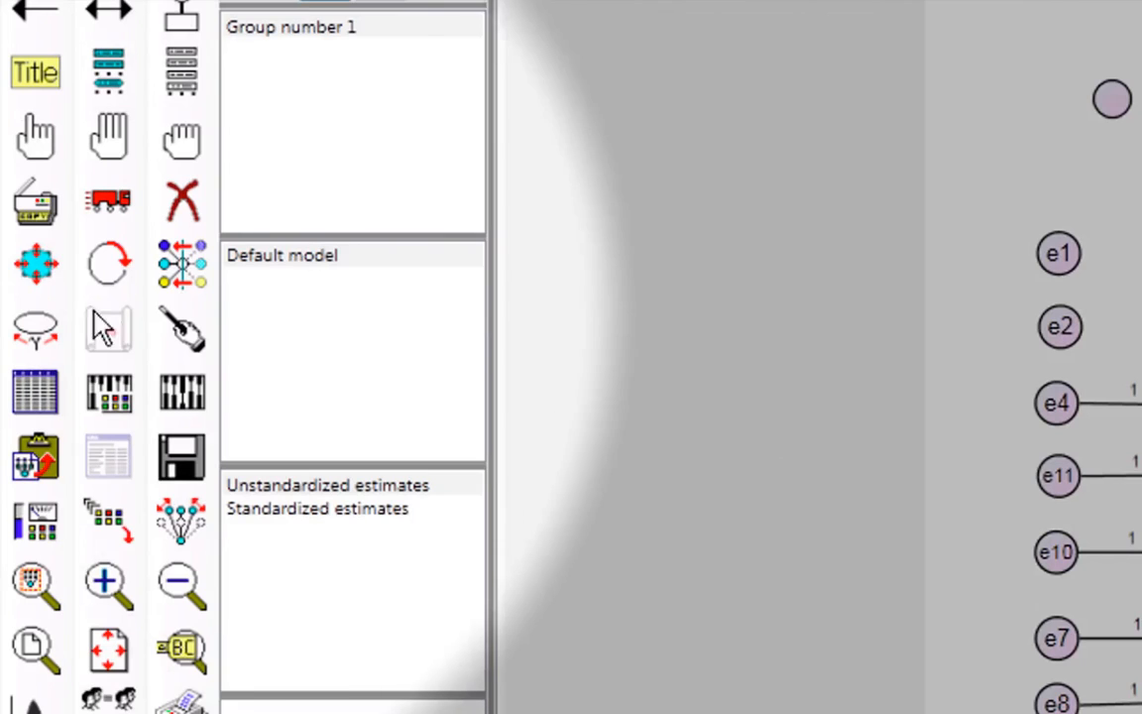
Change the shape of the PCNM rectangle, making it narrower and taller
click(8, 260)
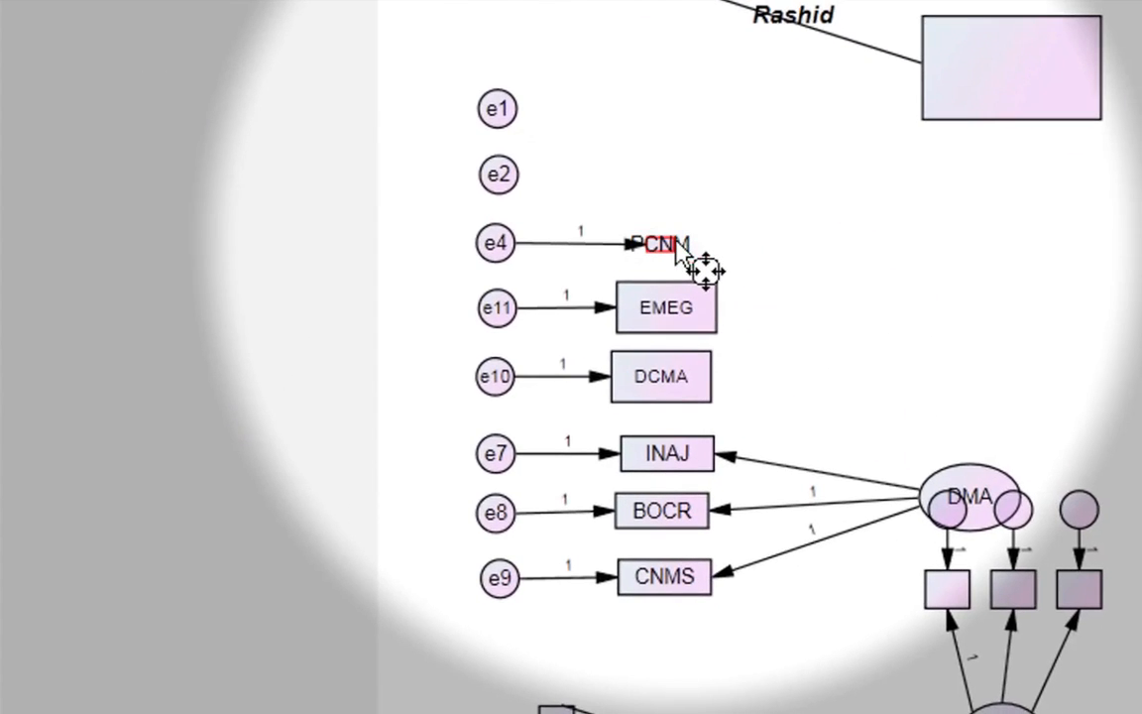
drag(675, 242, 700, 280)
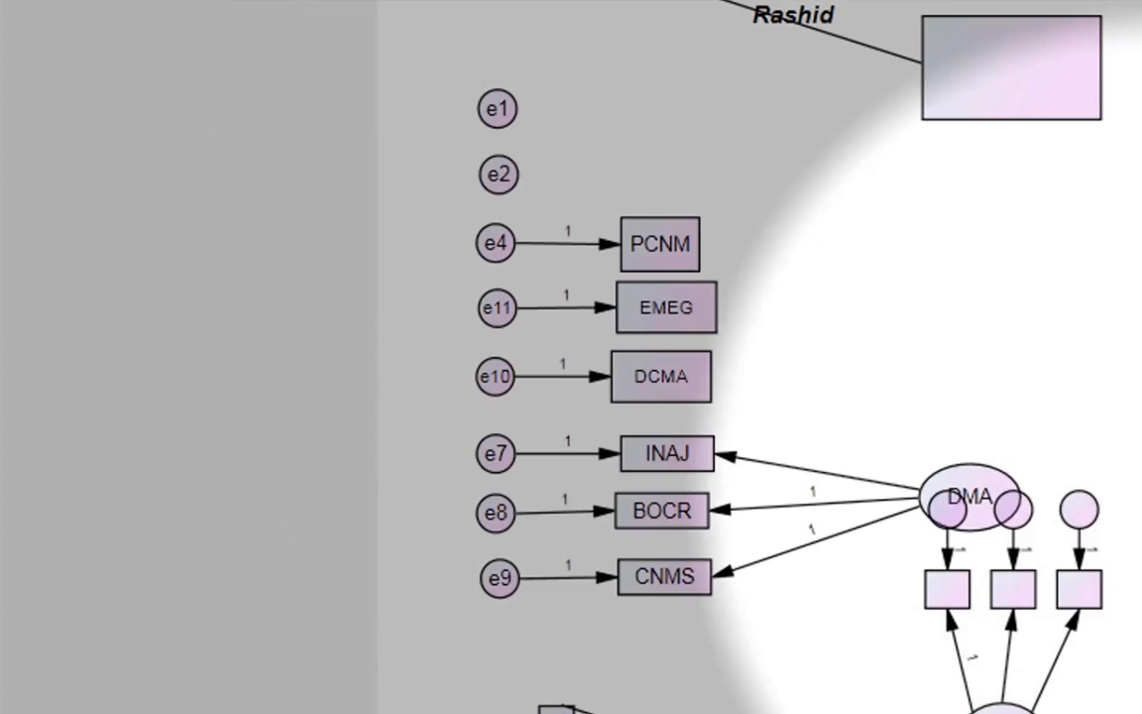